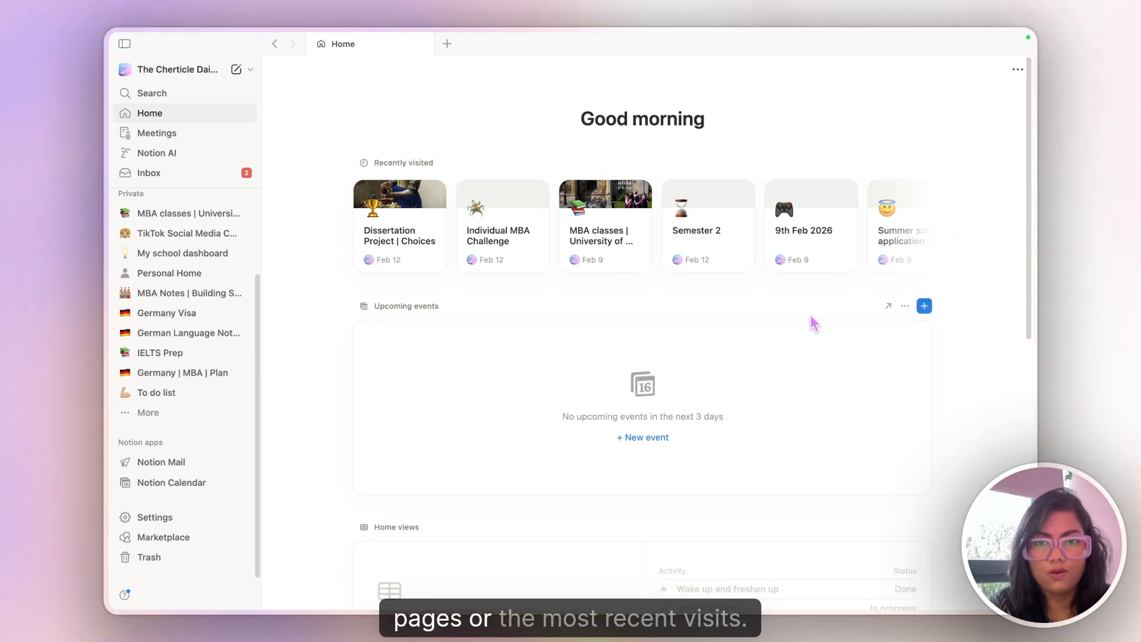
{"action": "scroll", "coordinate": [806, 311], "scroll_direction": "down", "scroll_amount": 5}
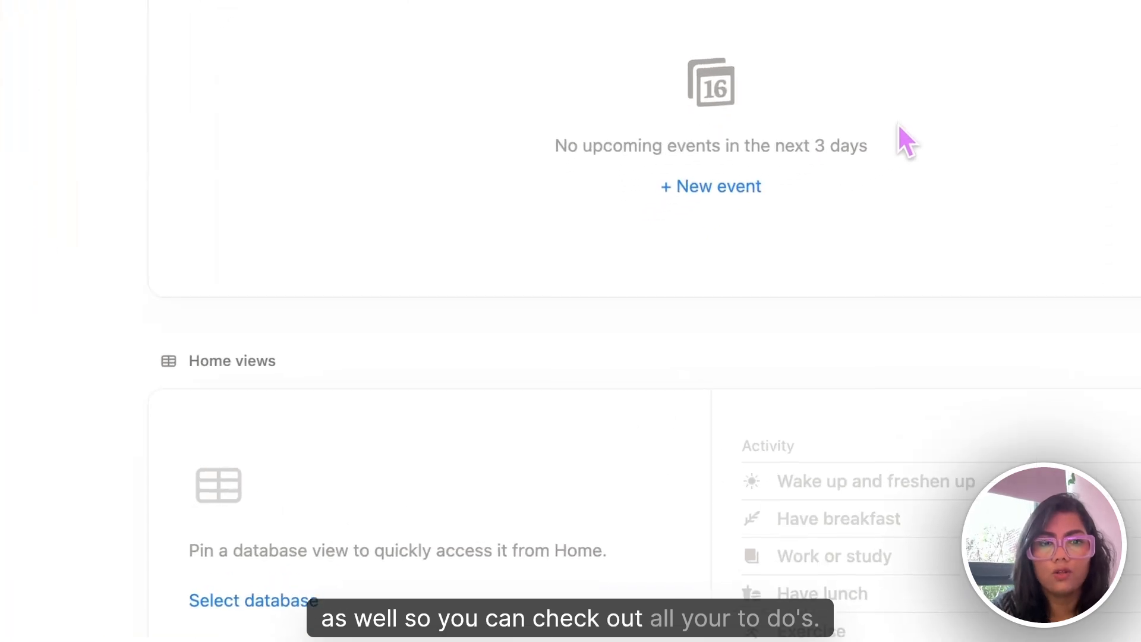
{"action": "scroll", "coordinate": [715, 392], "scroll_direction": "down", "scroll_amount": 10}
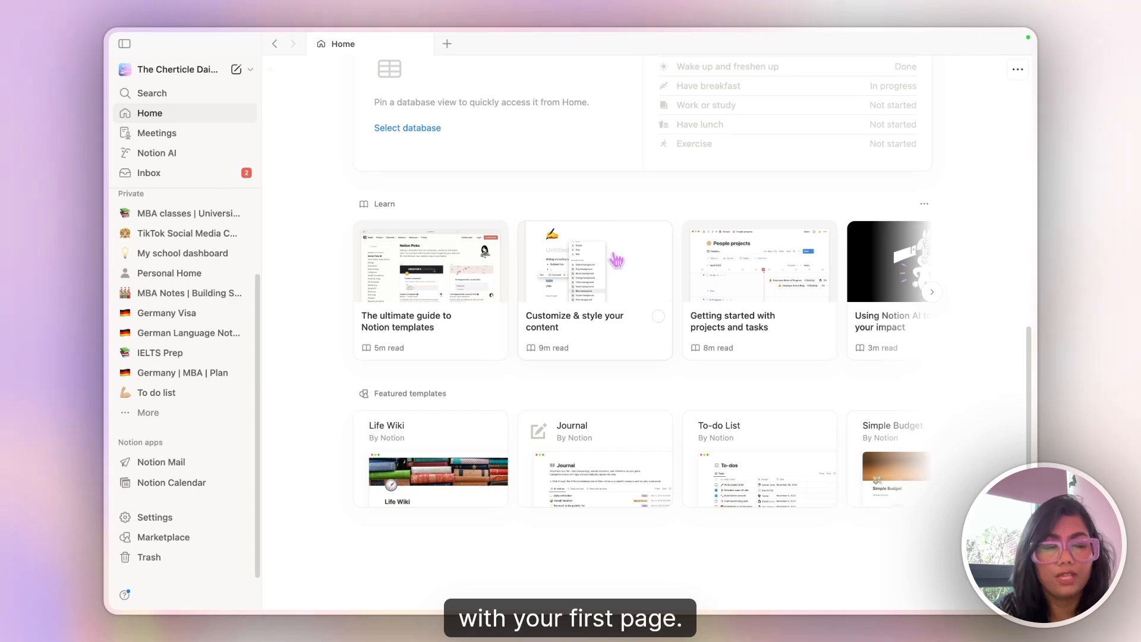
{"action": "scroll", "coordinate": [212, 254], "scroll_direction": "up", "scroll_amount": 3}
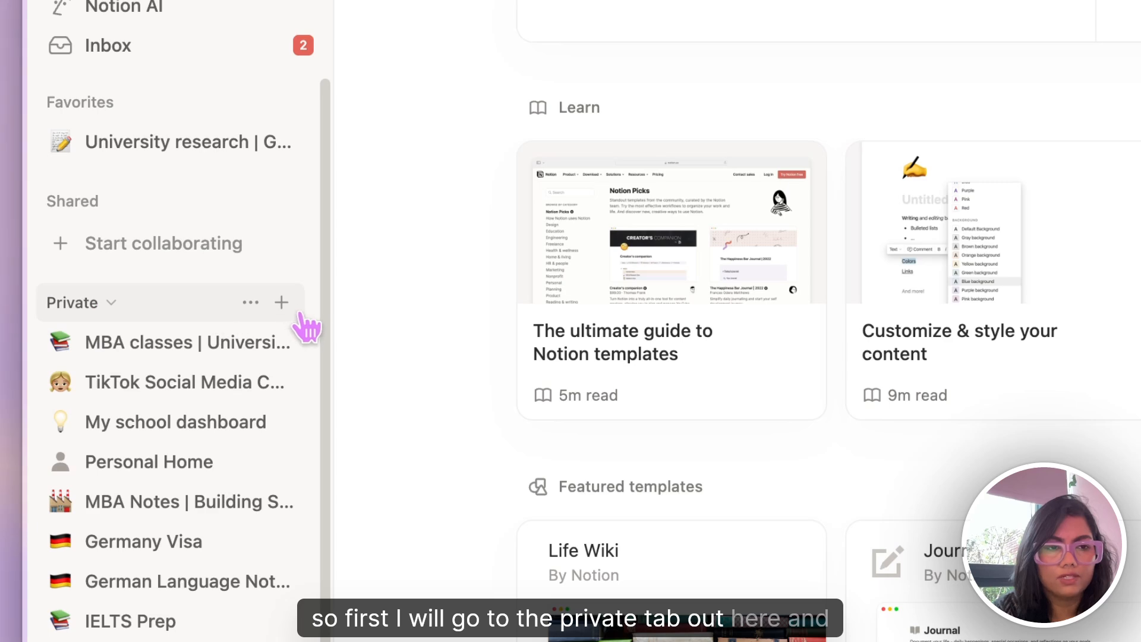
Step: Create a new private page and title it "My To-Do List"
{"action": "left_click", "coordinate": [281, 303]}
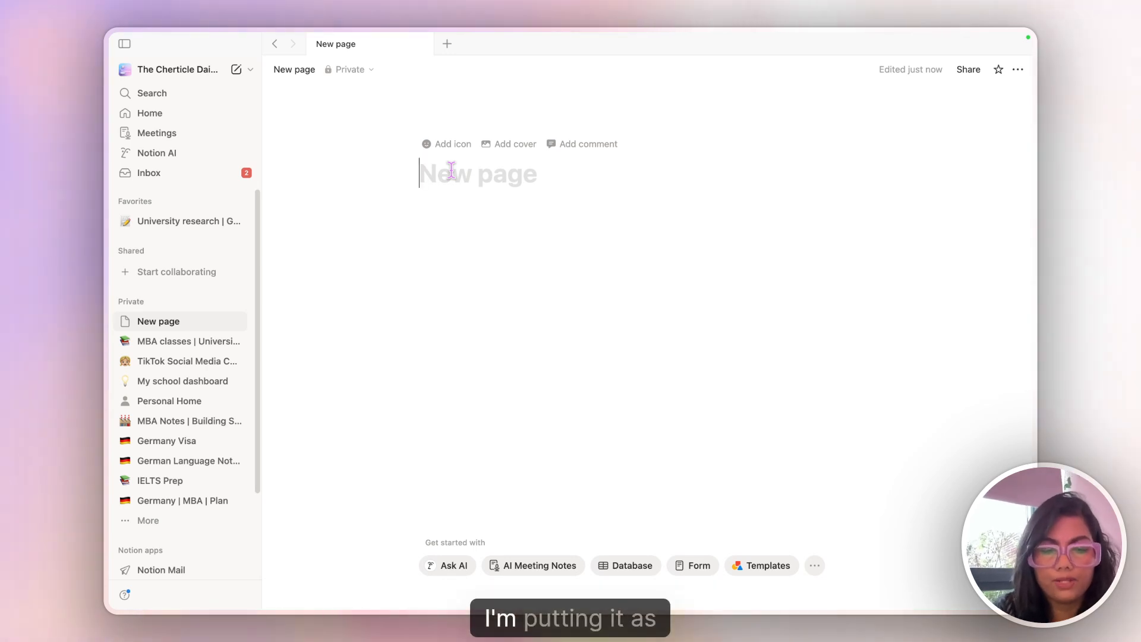
{"action": "type", "text": "D"}
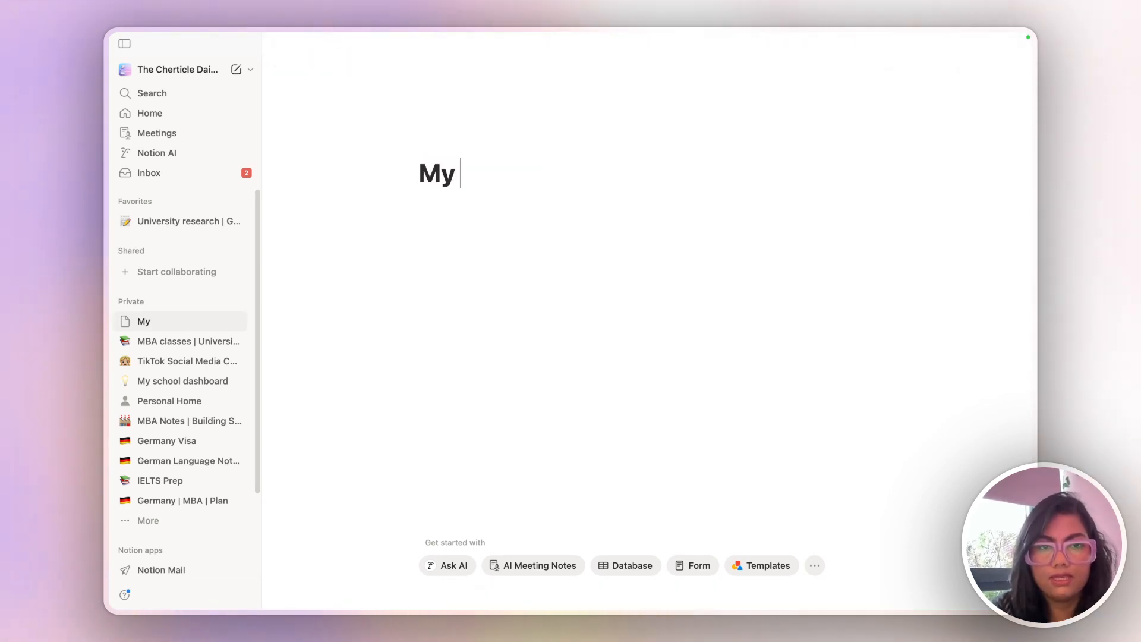
{"action": "type", "text": "o-Do"}
{"action": "key", "text": "BackSpace"}
{"action": "key", "text": "BackSpace"}
{"action": "key", "text": "BackSpace"}
{"action": "key", "text": "BackSpace"}
{"action": "type", "text": "To-"}
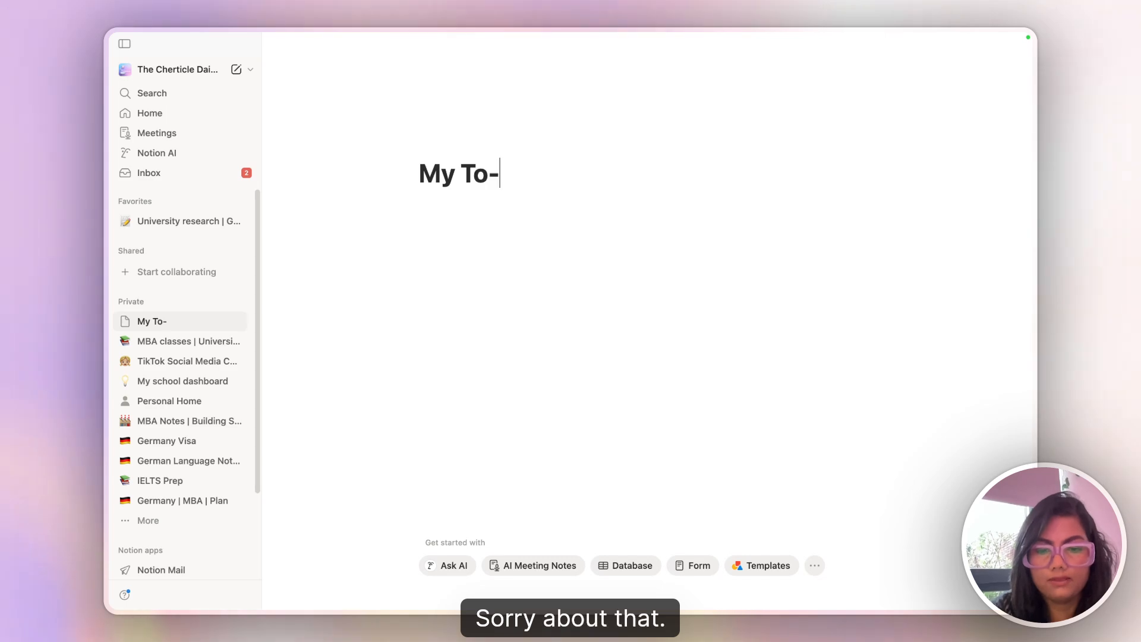
{"action": "type", "text": "Do List"}
Step: Add an icon to the page and set it to the pencil emoji
{"action": "left_click", "coordinate": [448, 145]}
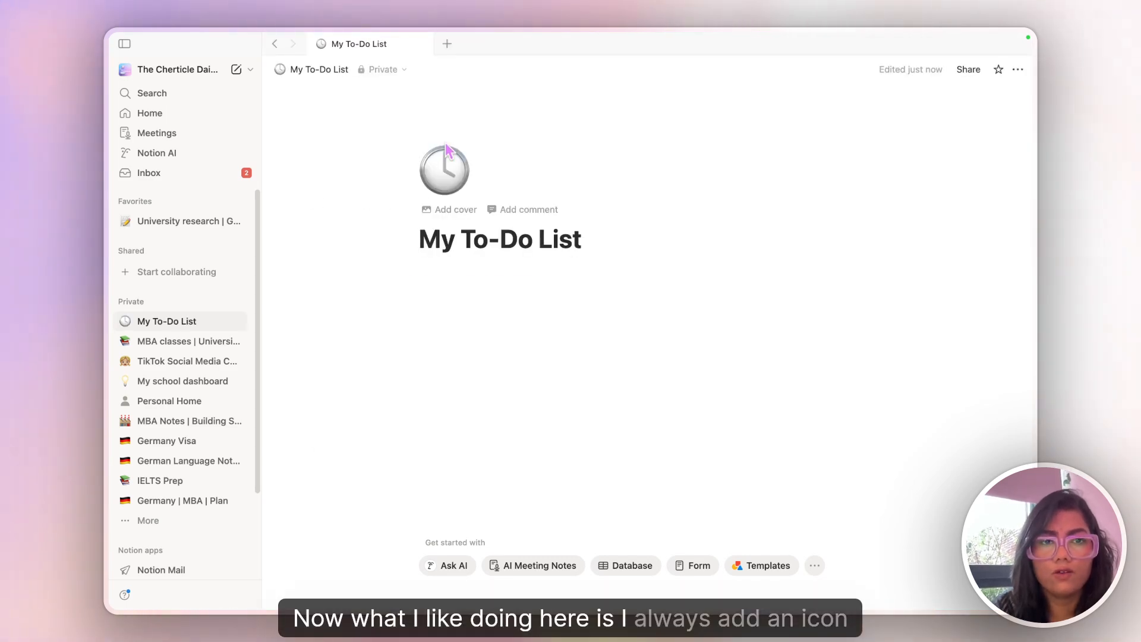
{"action": "left_click", "coordinate": [447, 152]}
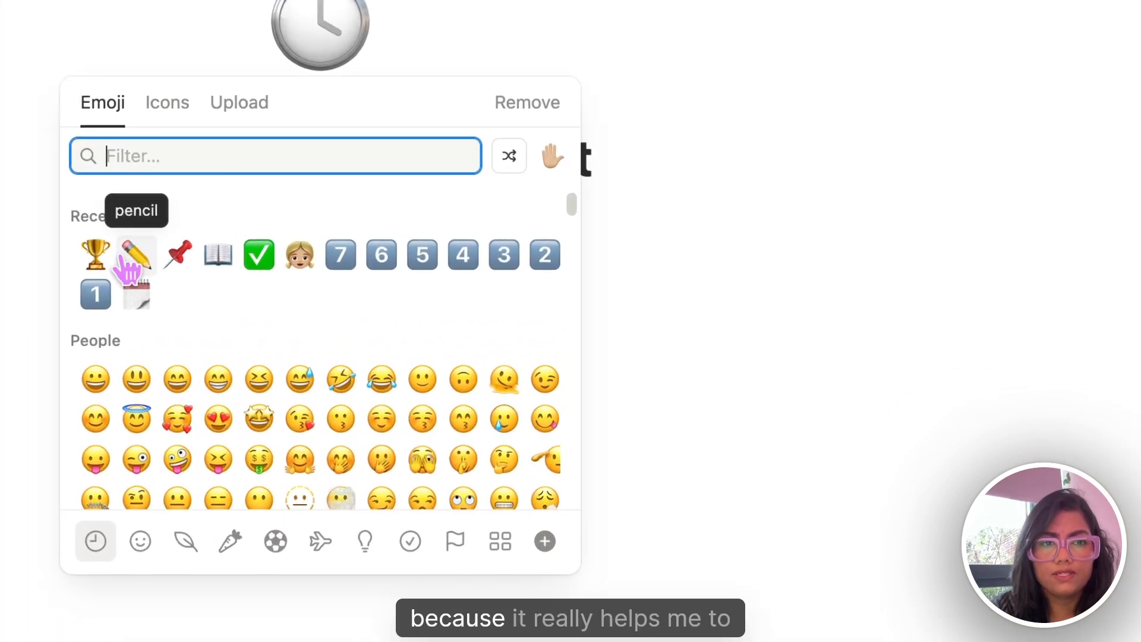
{"action": "left_click", "coordinate": [351, 288]}
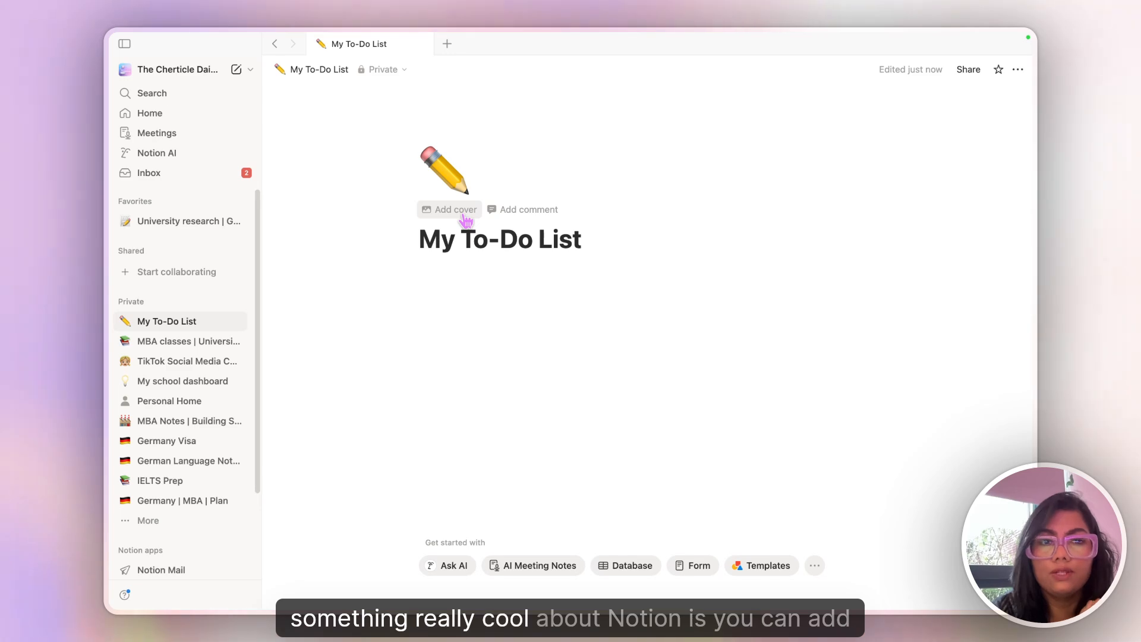
Step: Add a page cover and change it to the Unsplash photo of the red suspension bridge at sunset
{"action": "left_click", "coordinate": [466, 221]}
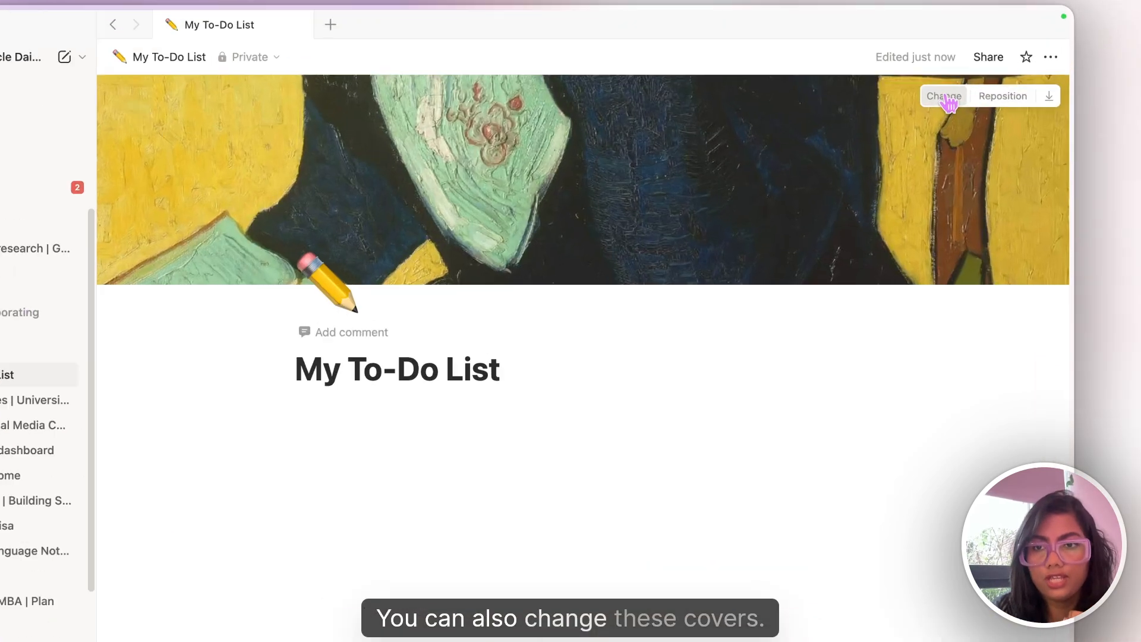
{"action": "left_click", "coordinate": [946, 102]}
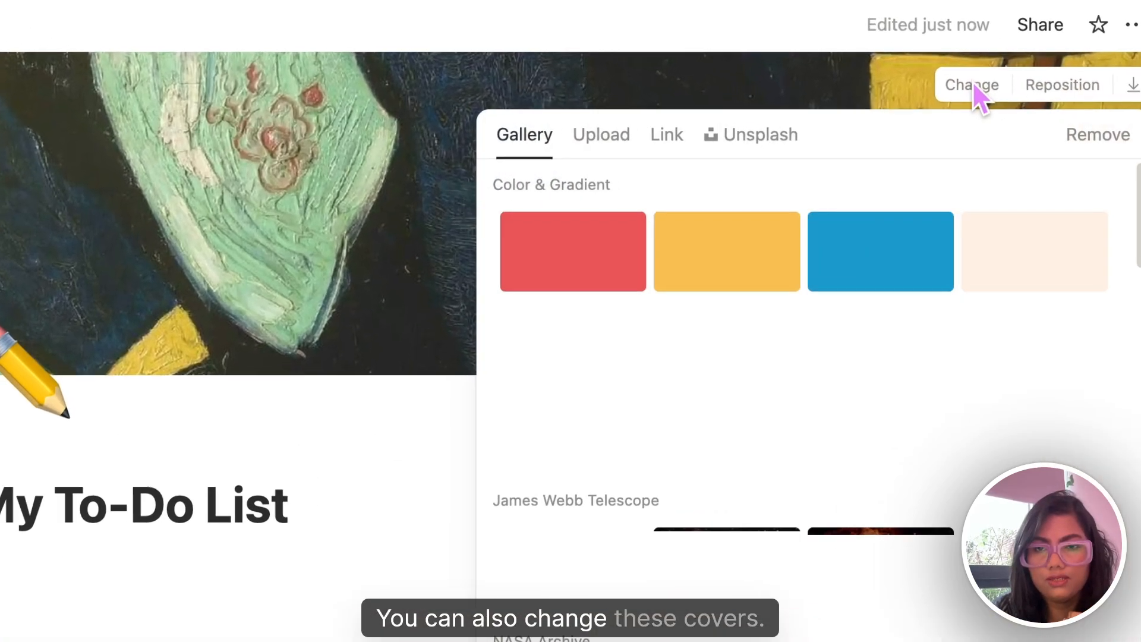
{"action": "left_click", "coordinate": [736, 156]}
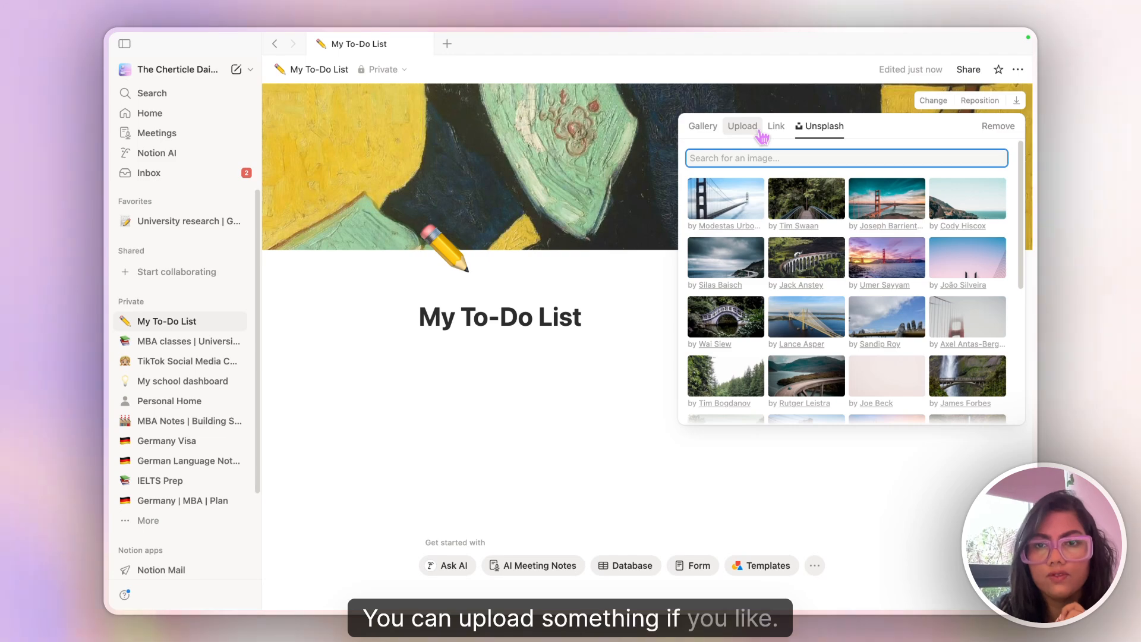
{"action": "left_click", "coordinate": [891, 254]}
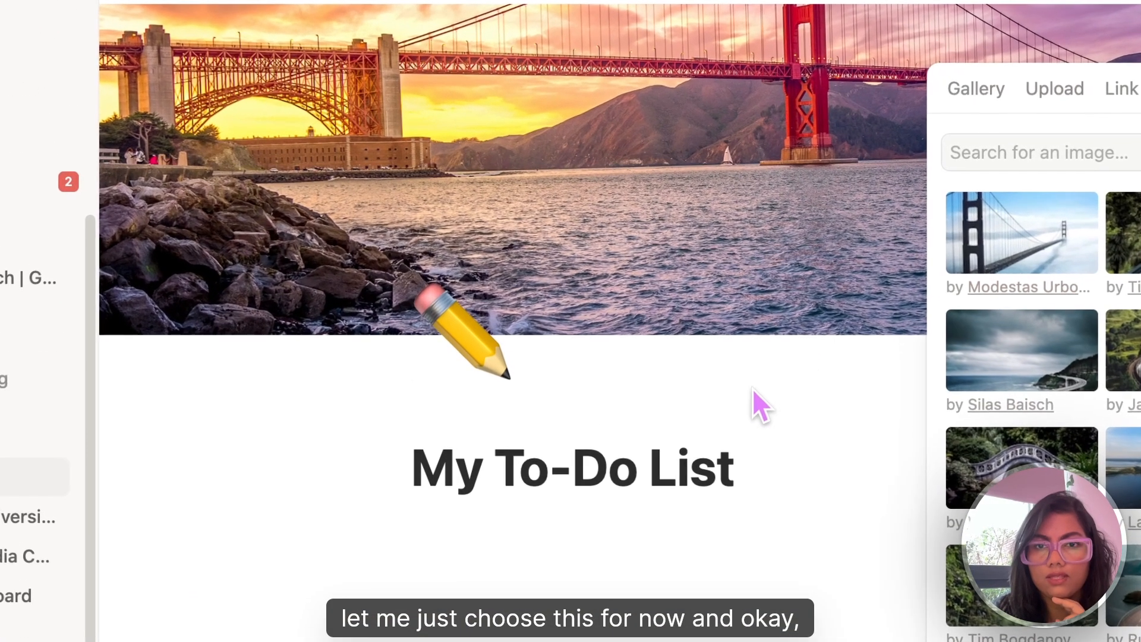
{"action": "left_click", "coordinate": [587, 277]}
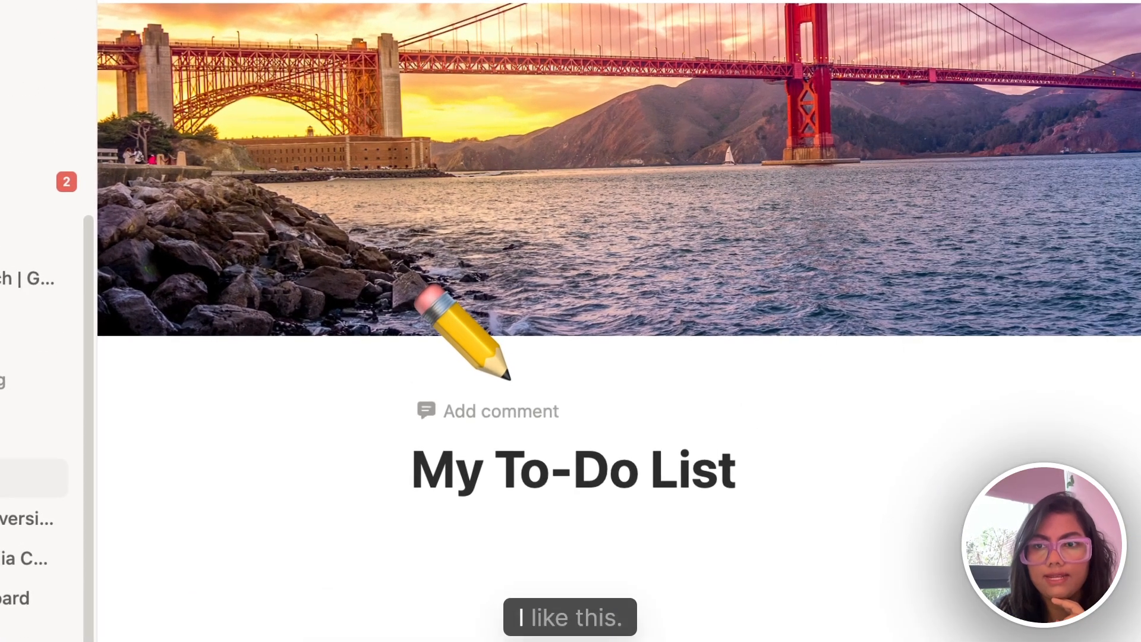
Step: Reposition the cover image downward so the bridge towers and the sky are in view, and save the position
{"action": "left_click", "coordinate": [1140, 311]}
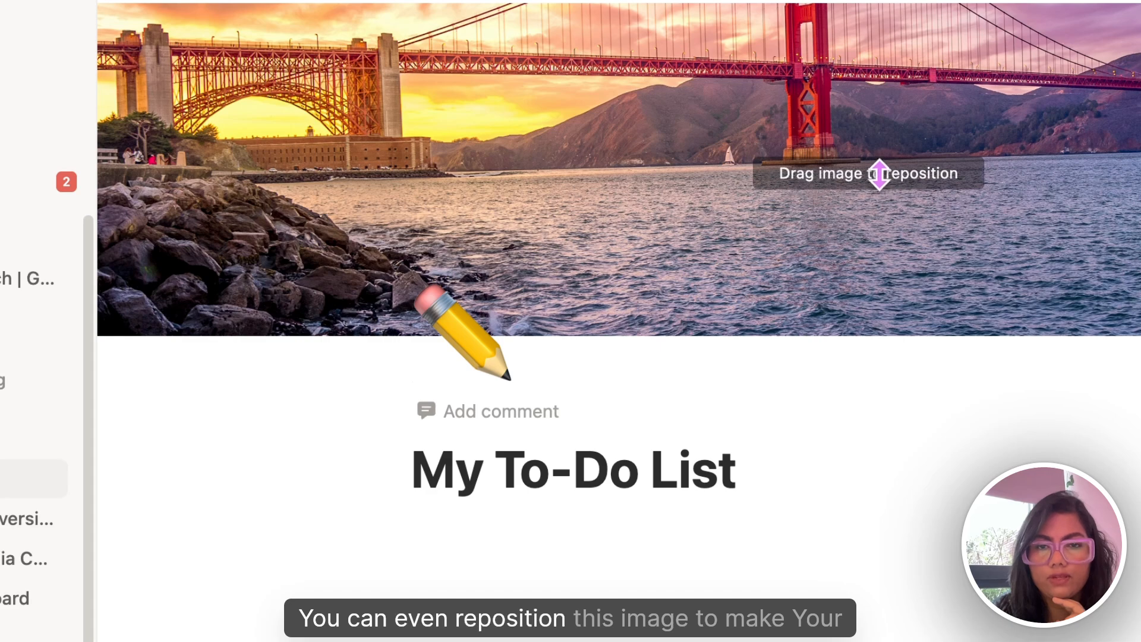
{"action": "left_click_drag", "start_coordinate": [879, 122], "coordinate": [867, 327]}
{"action": "left_click", "coordinate": [639, 365]}
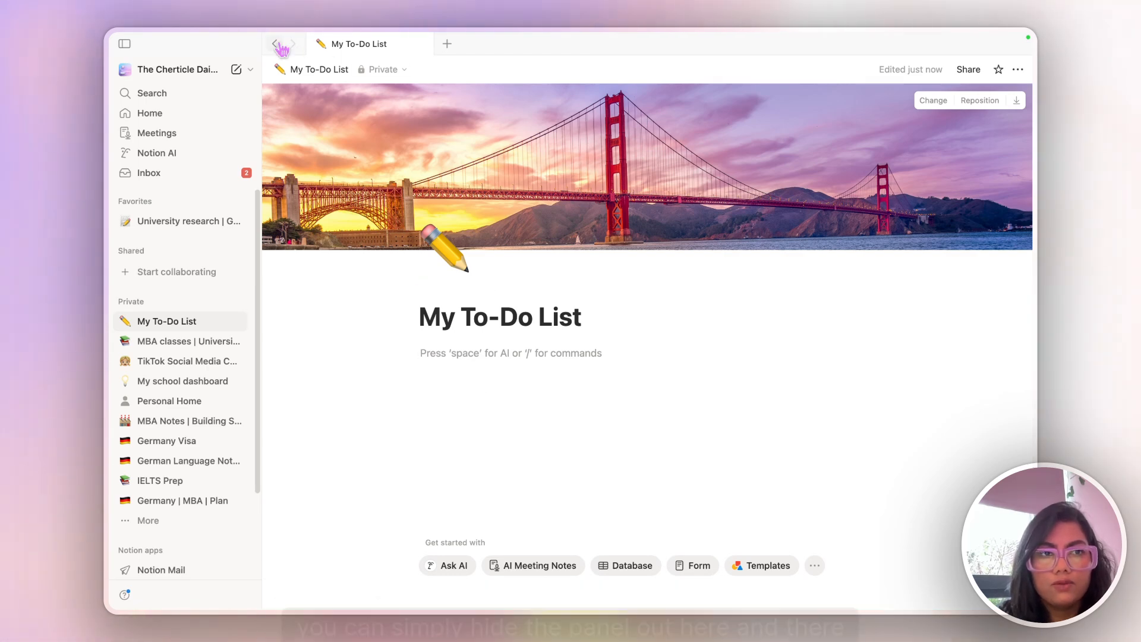
Step: Hide the sidebar and insert a to-do list block below the page title
{"action": "left_click", "coordinate": [125, 43]}
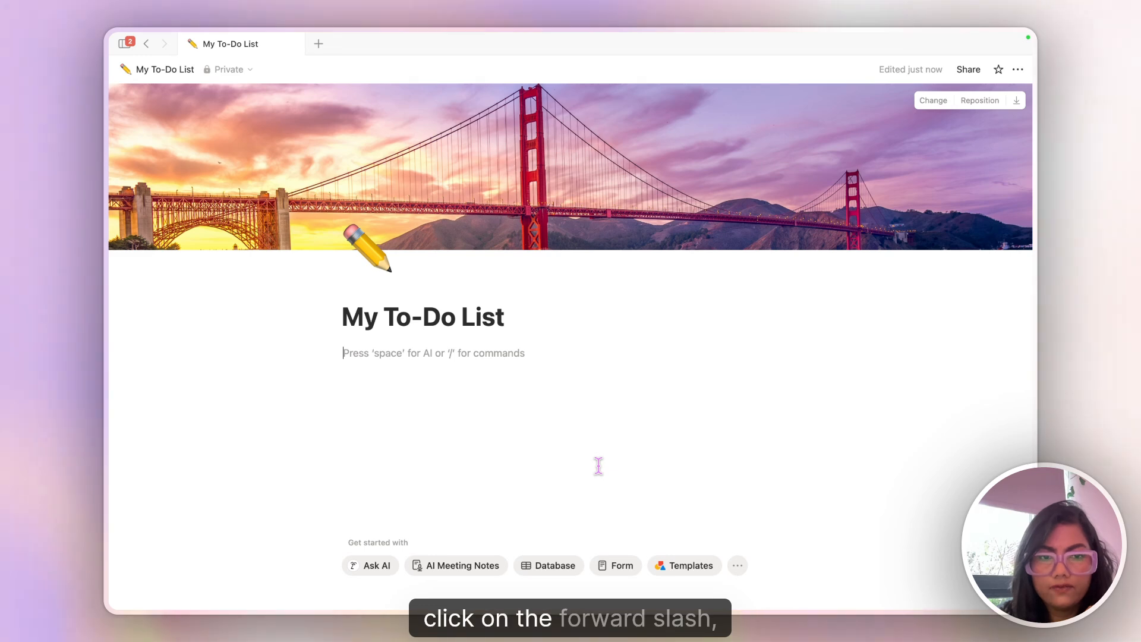
{"action": "type", "text": "/"}
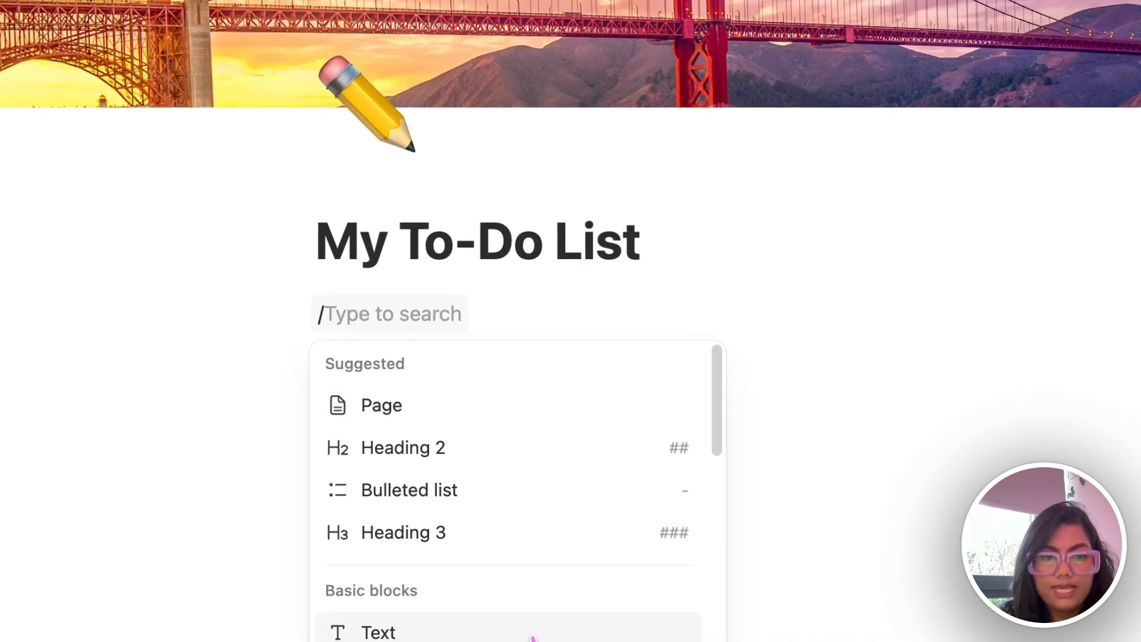
{"action": "scroll", "coordinate": [532, 637], "scroll_direction": "down", "scroll_amount": 5}
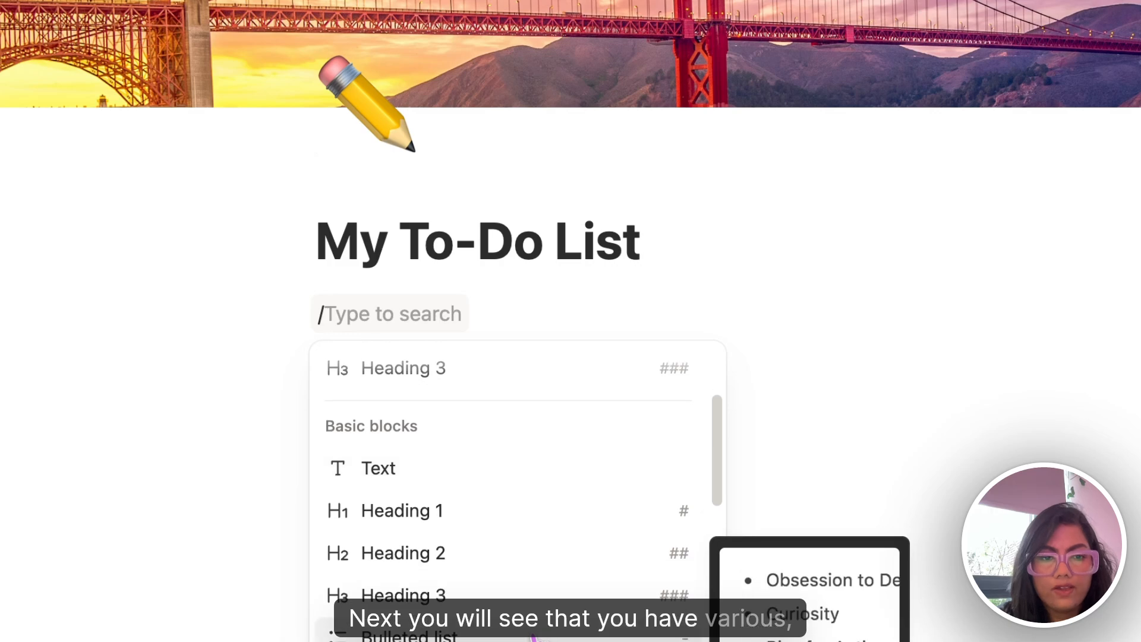
{"action": "scroll", "coordinate": [533, 638], "scroll_direction": "down", "scroll_amount": 5}
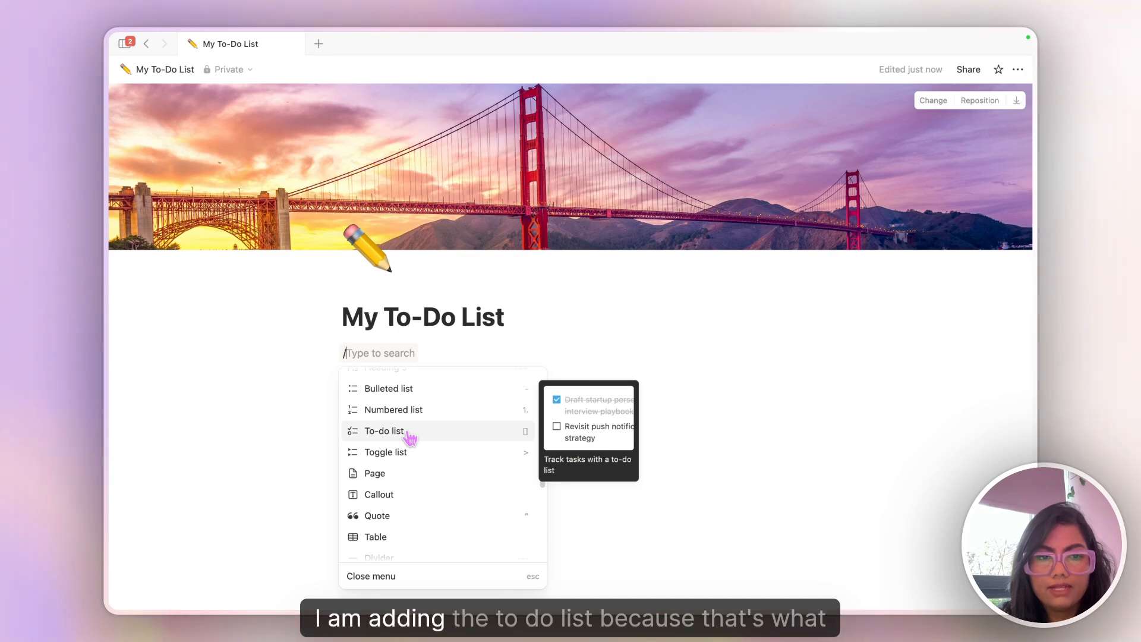
{"action": "left_click", "coordinate": [409, 432]}
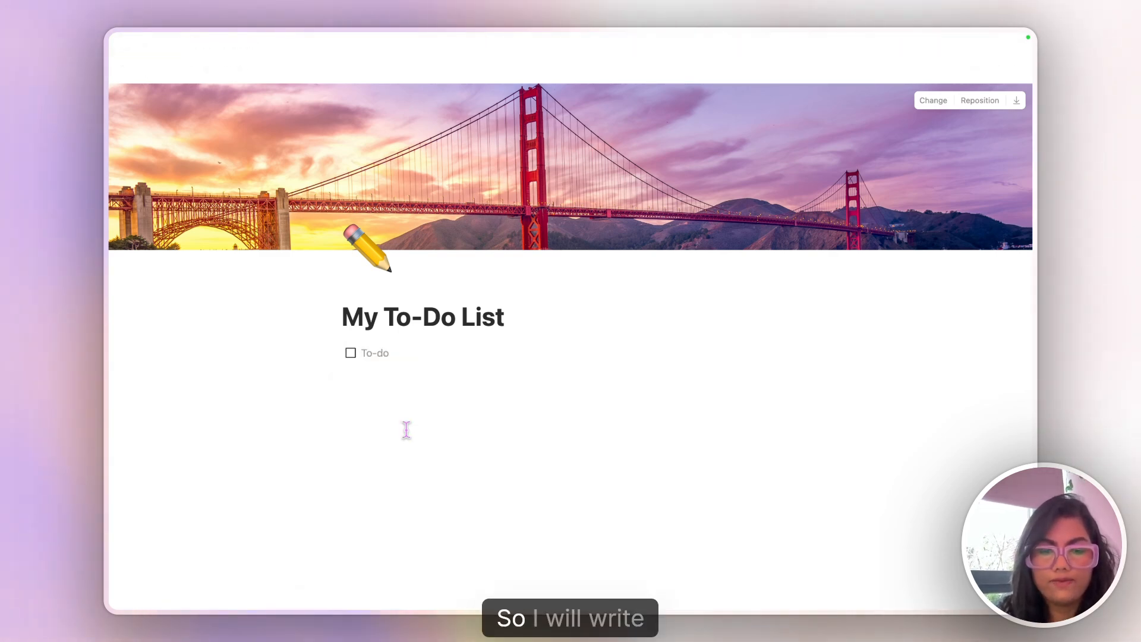
Step: Enter the to-dos "Complete university assignments", "Cook lunch", "Meet friends" and "Go for a run", and check off the first one
{"action": "type", "text": "Com"}
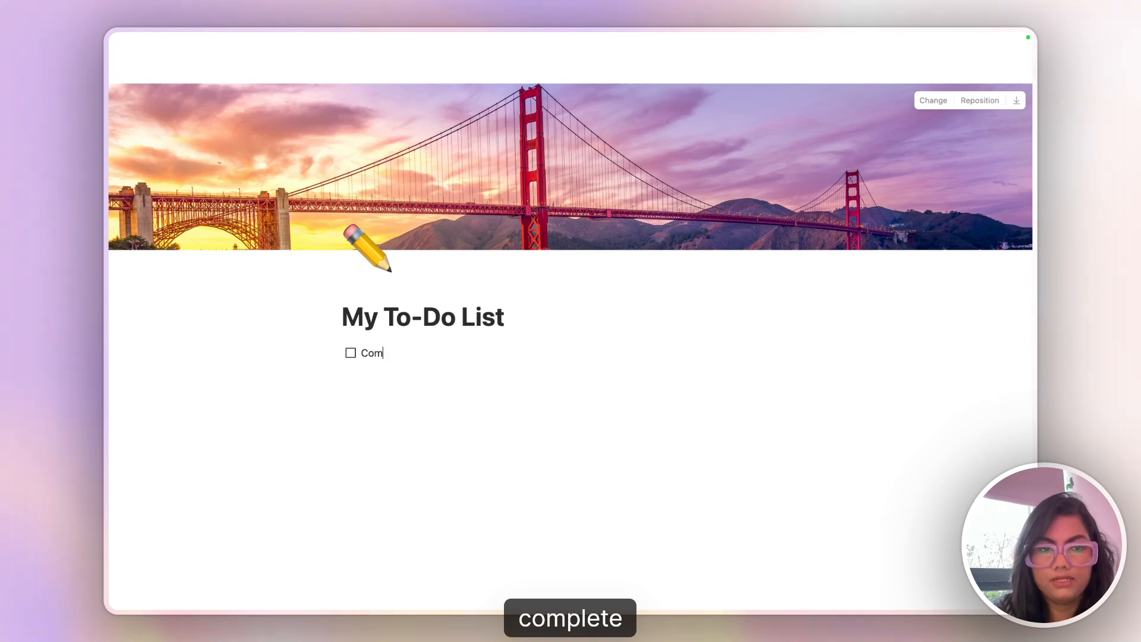
{"action": "type", "text": "plete university "}
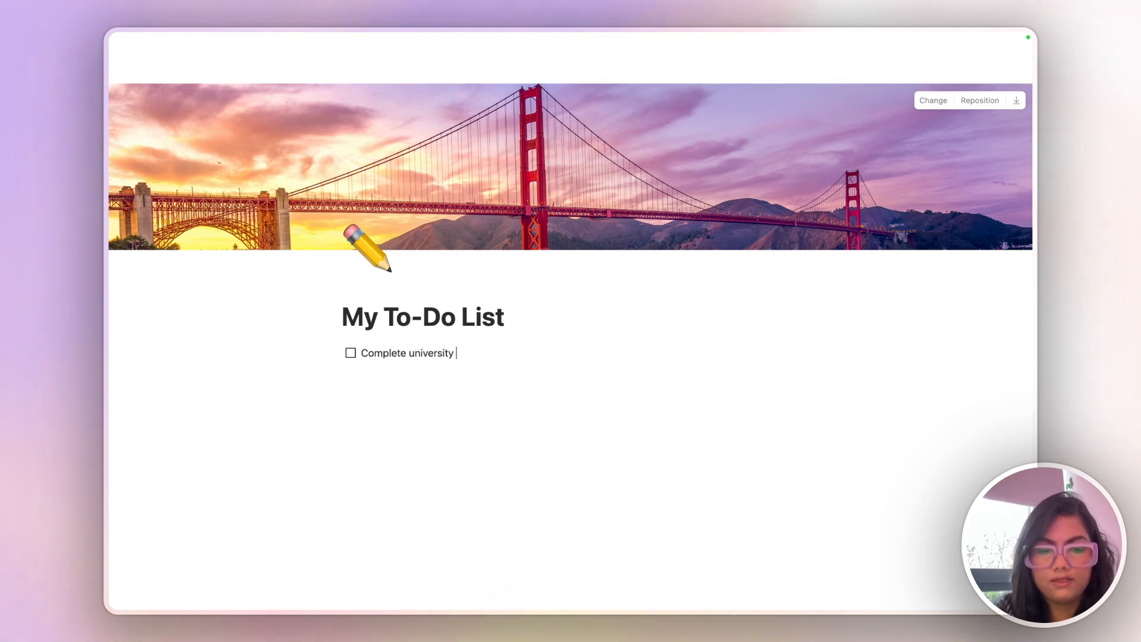
{"action": "type", "text": "assignments"}
{"action": "key", "text": "Return"}
{"action": "type", "text": "Cook "}
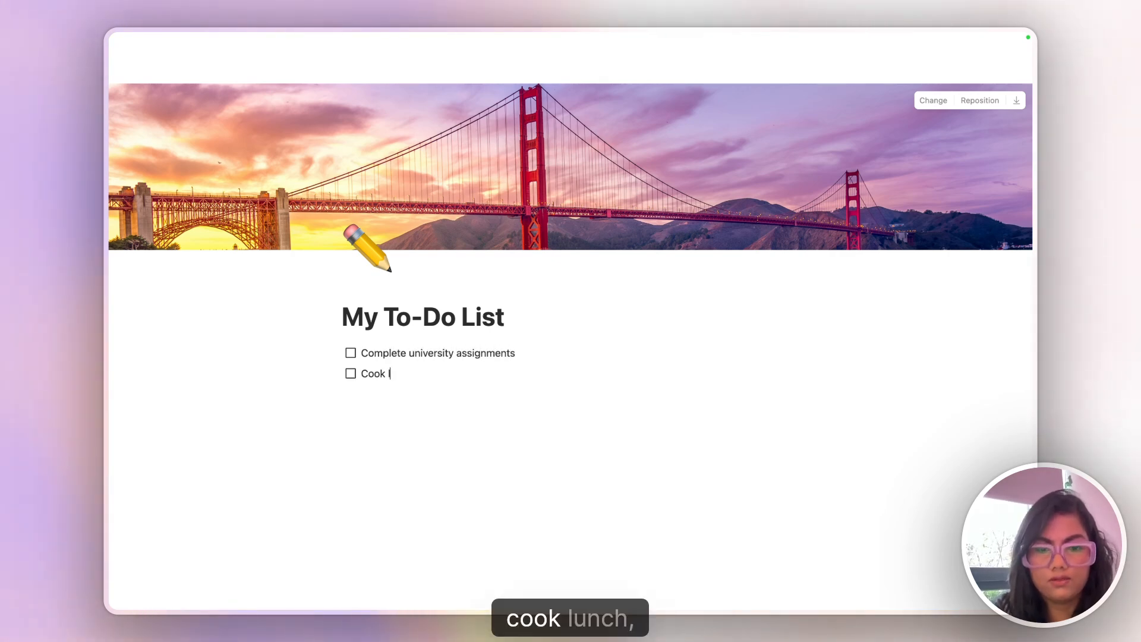
{"action": "type", "text": "lunch"}
{"action": "key", "text": "Return"}
{"action": "type", "text": "Meet friend"}
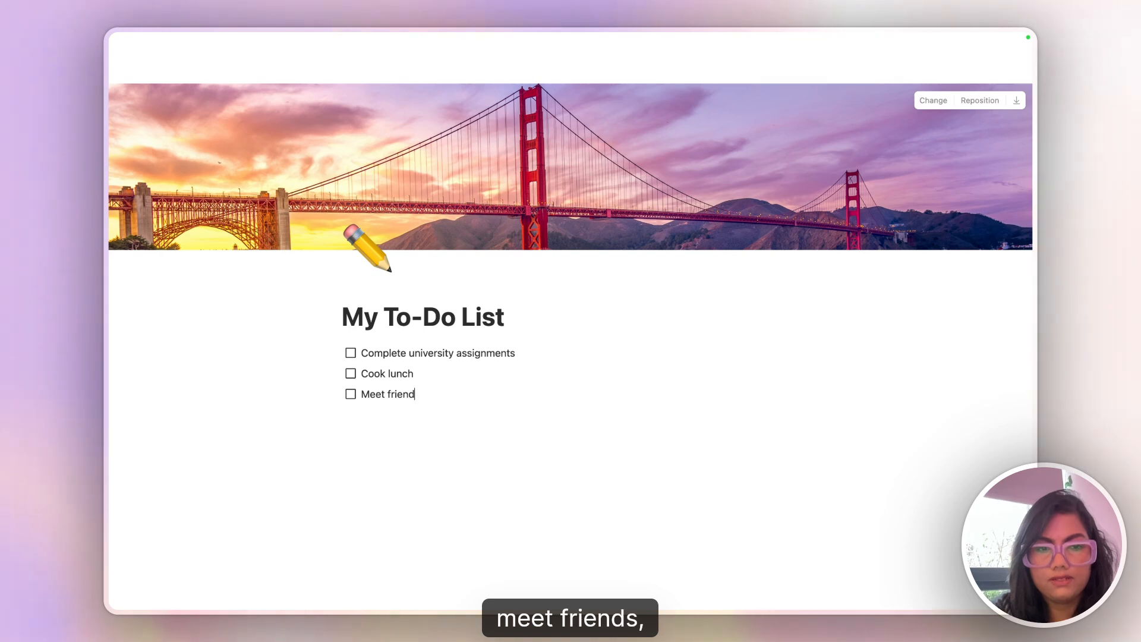
{"action": "type", "text": "s"}
{"action": "key", "text": "Return"}
{"action": "type", "text": "Go for a r"}
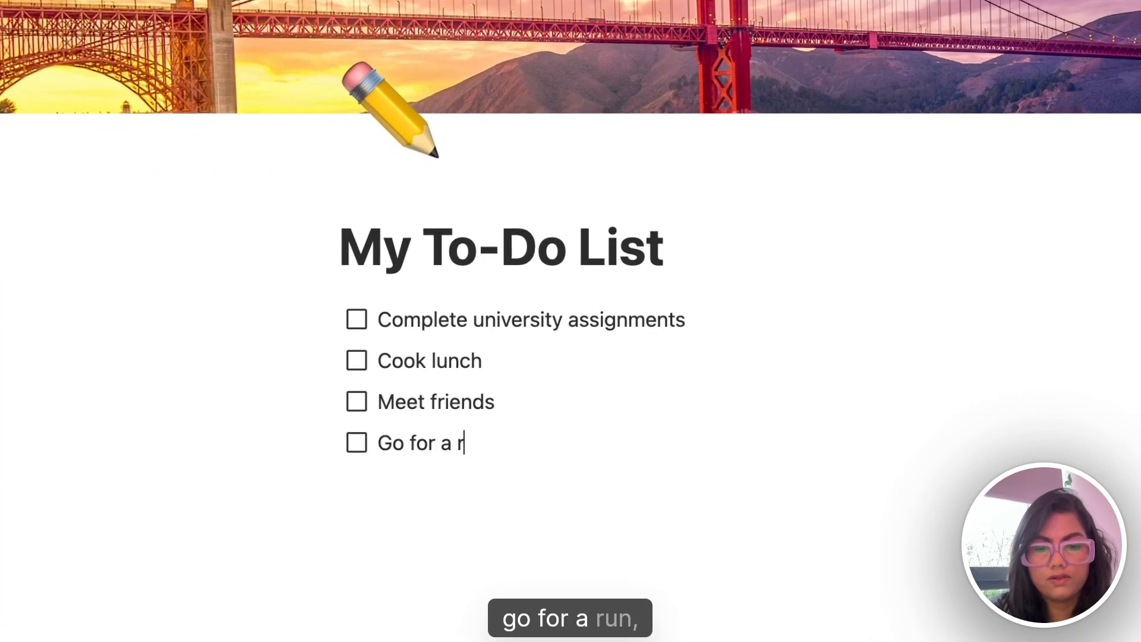
{"action": "type", "text": "un"}
{"action": "key", "text": "Return"}
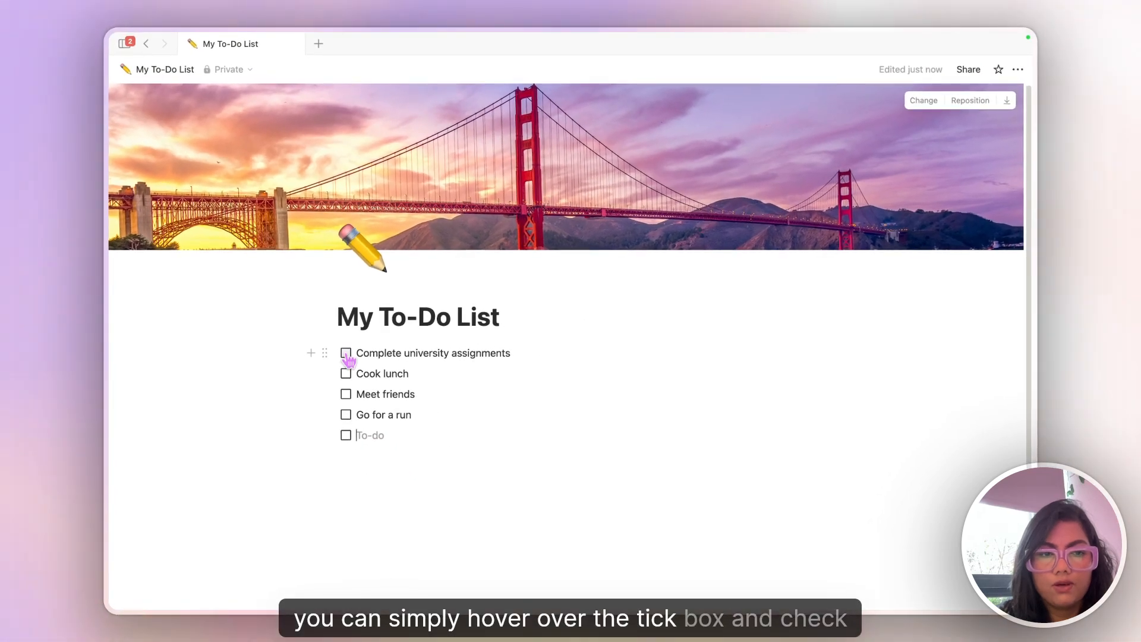
{"action": "left_click", "coordinate": [346, 353]}
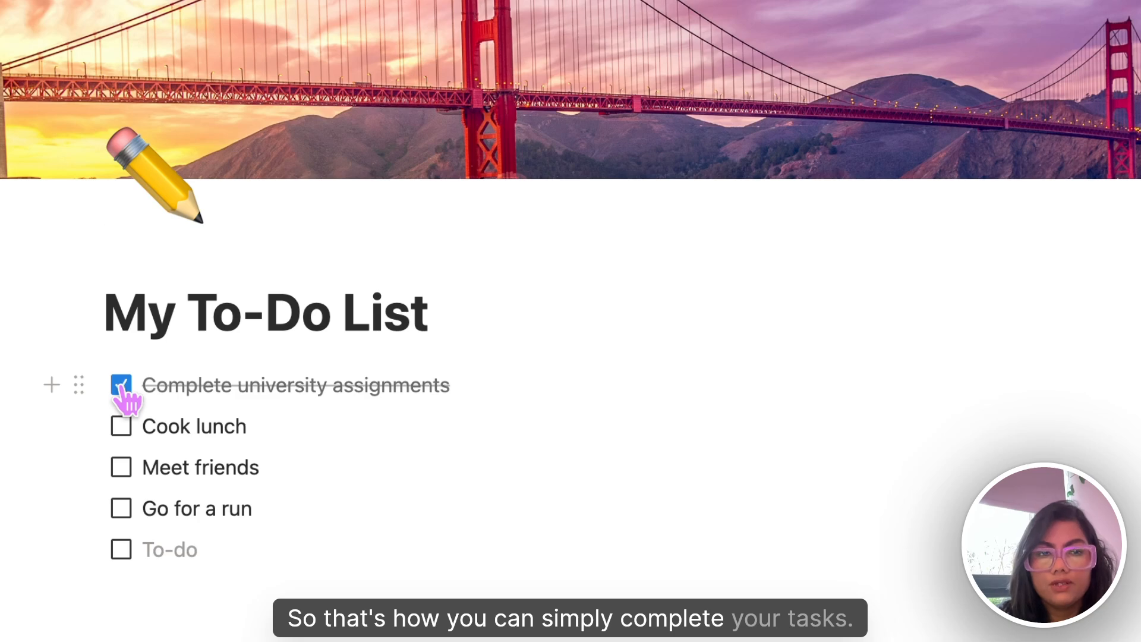
Step: Add a Heading 3 block below the to-do list with the text "Reflections of university assignment"
{"action": "left_click", "coordinate": [204, 603]}
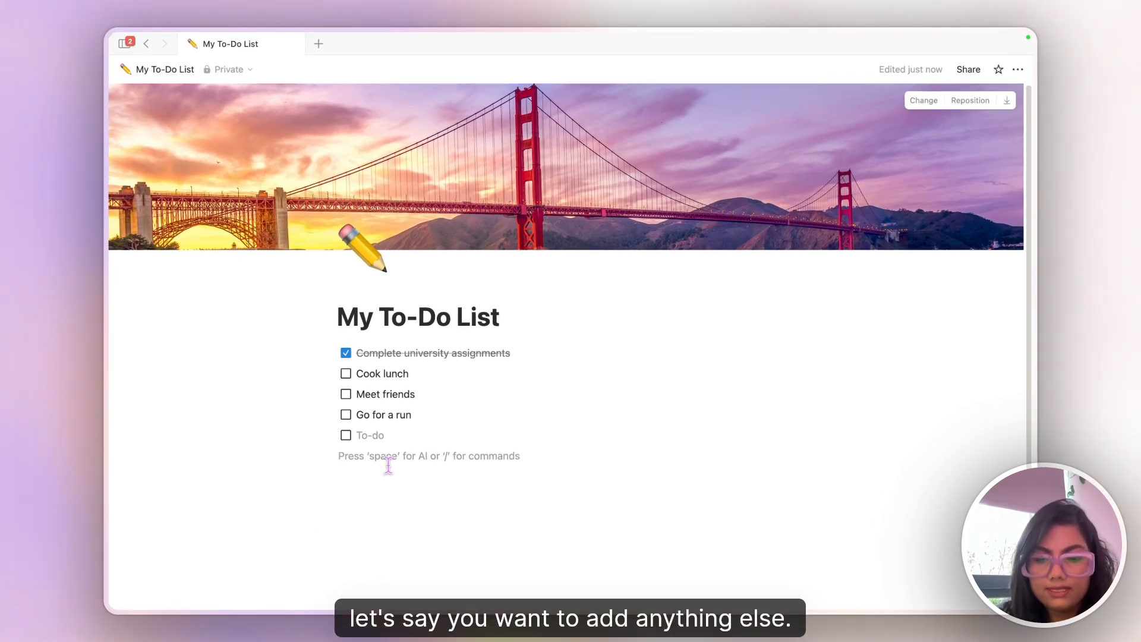
{"action": "type", "text": "/"}
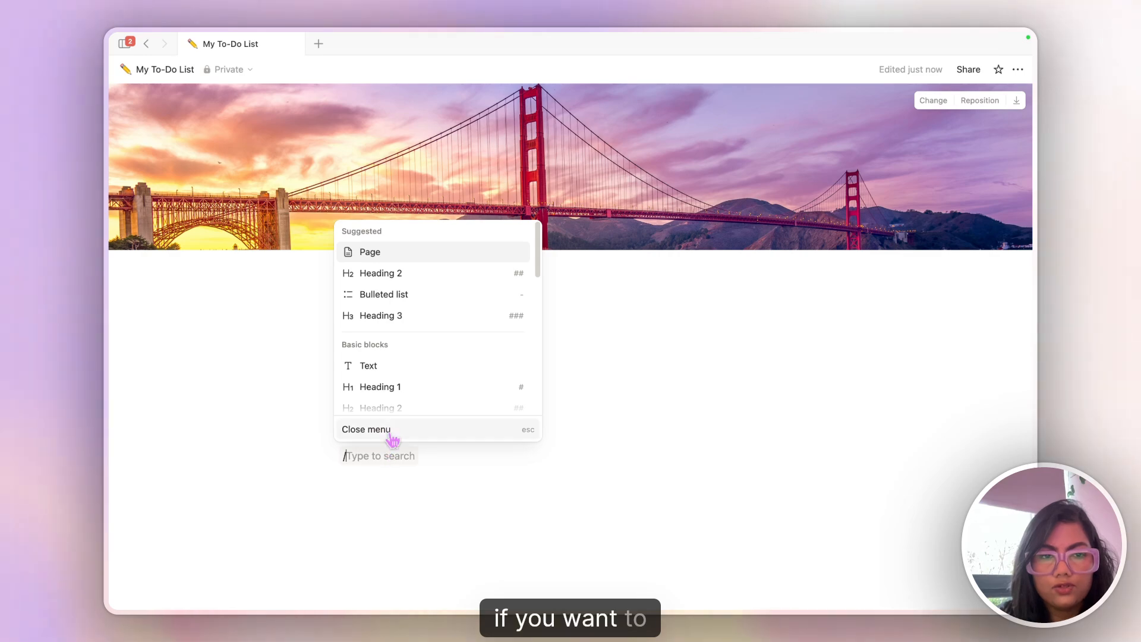
{"action": "scroll", "coordinate": [407, 389], "scroll_direction": "down", "scroll_amount": 3}
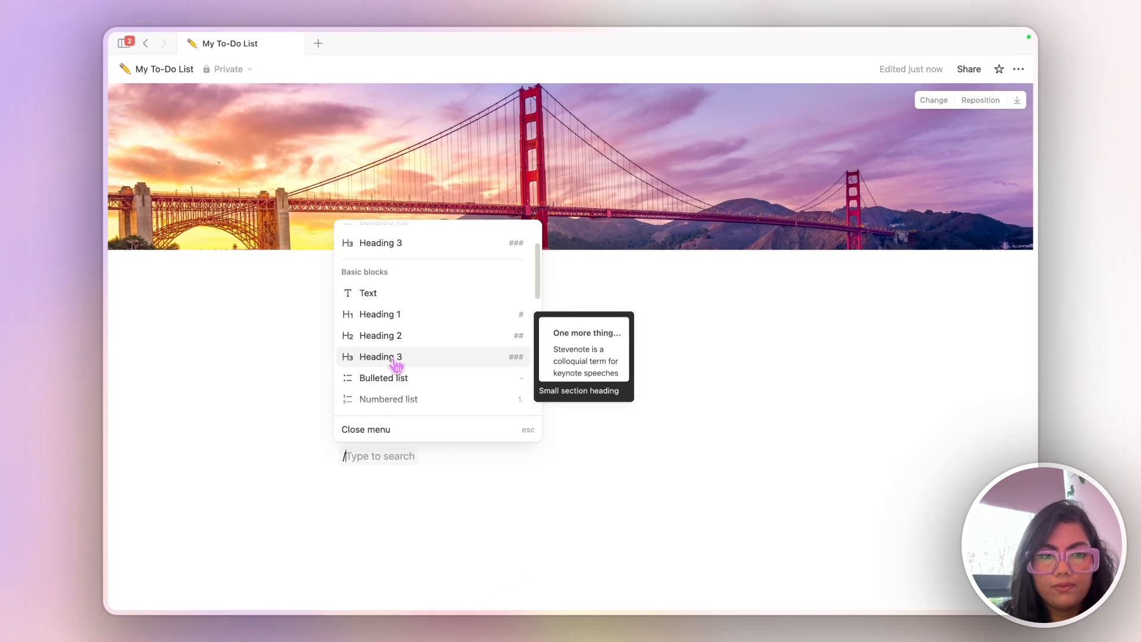
{"action": "left_click", "coordinate": [395, 358]}
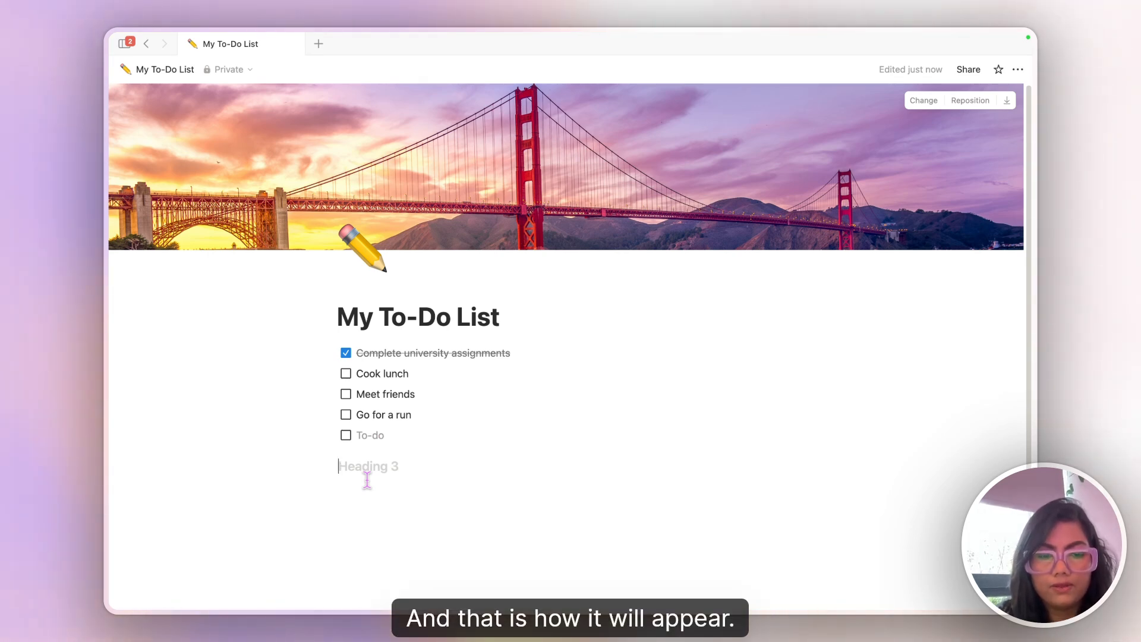
{"action": "type", "text": "Reflecti"}
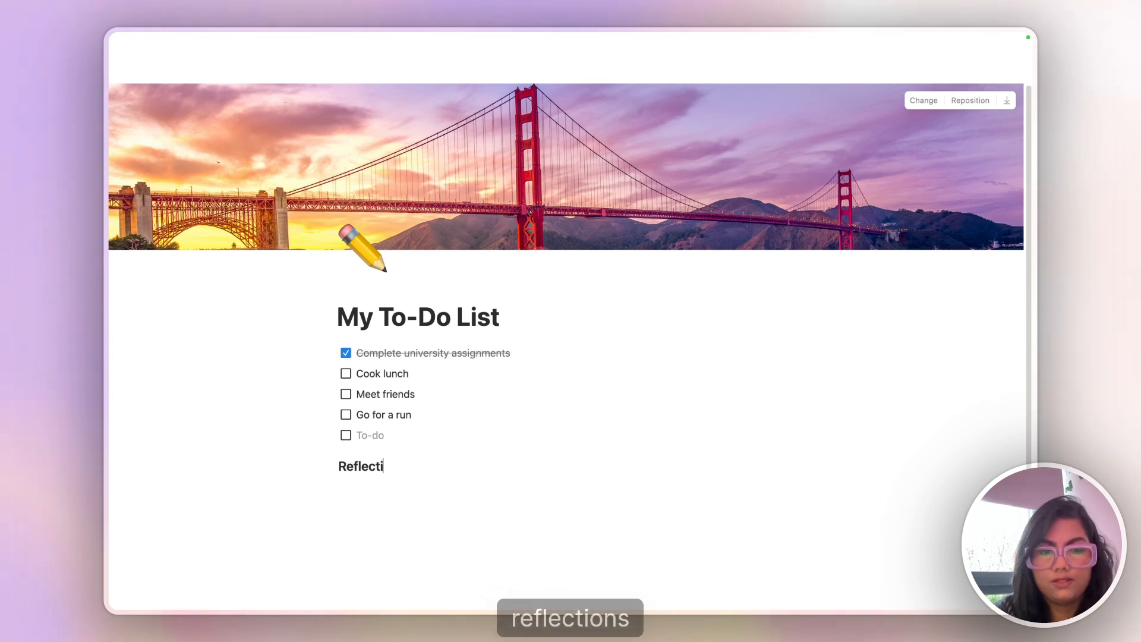
{"action": "type", "text": "ons of unive"}
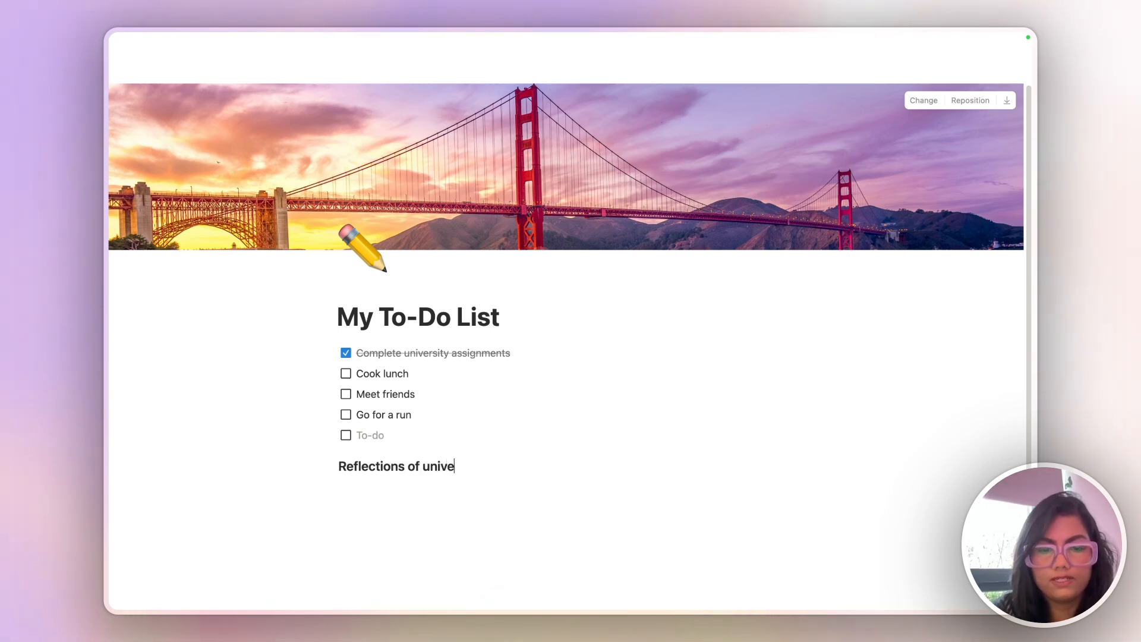
{"action": "type", "text": "rsity assignmen"}
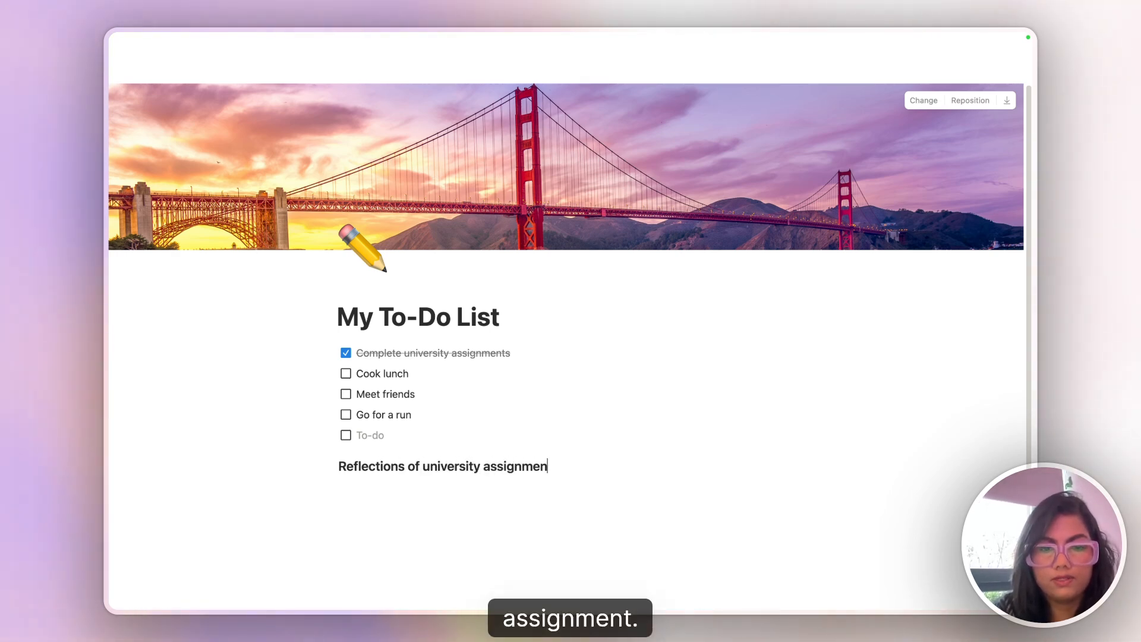
{"action": "type", "text": "t"}
{"action": "key", "text": "Return"}
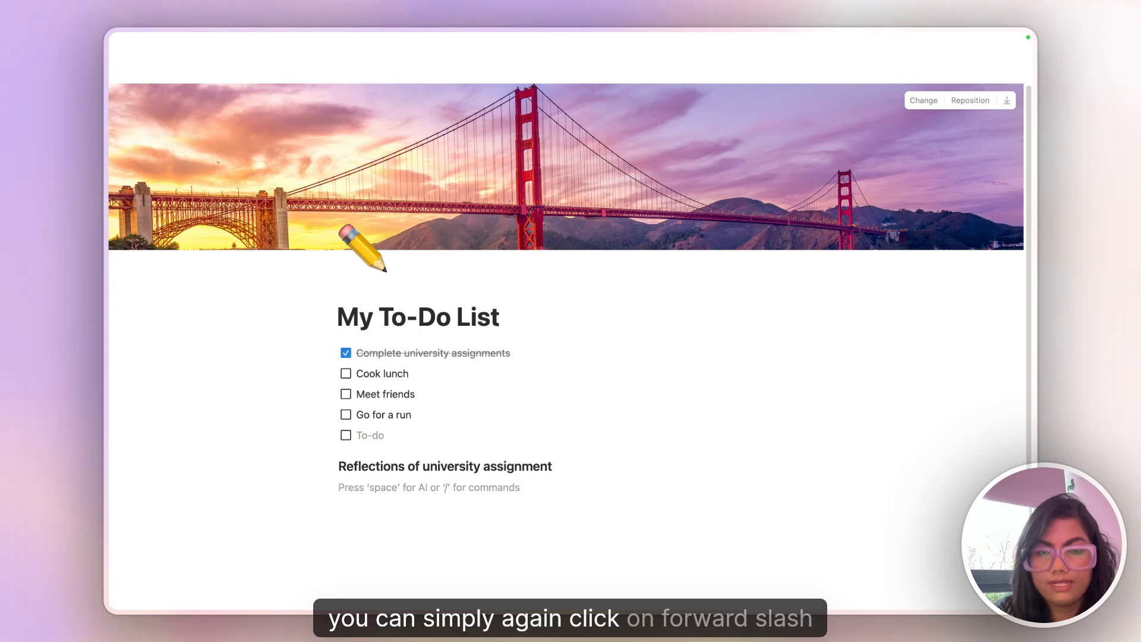
Step: Insert a bulleted list under the reflections heading with the item "I did find interesting journals on human psychology and cognitive dissonance"
{"action": "type", "text": "/"}
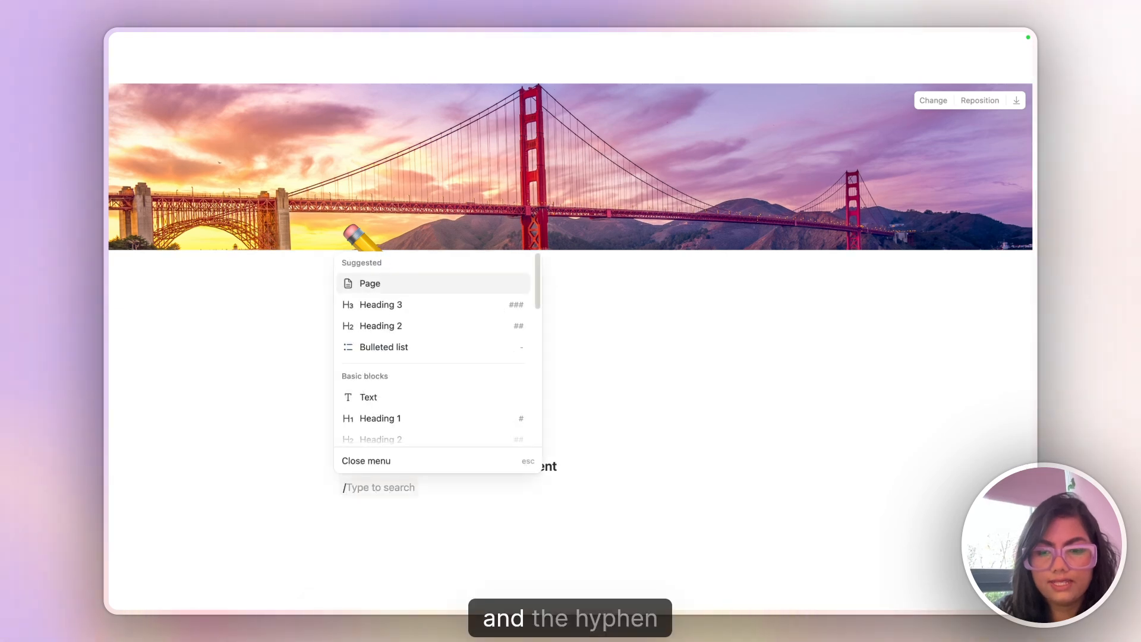
{"action": "type", "text": "-"}
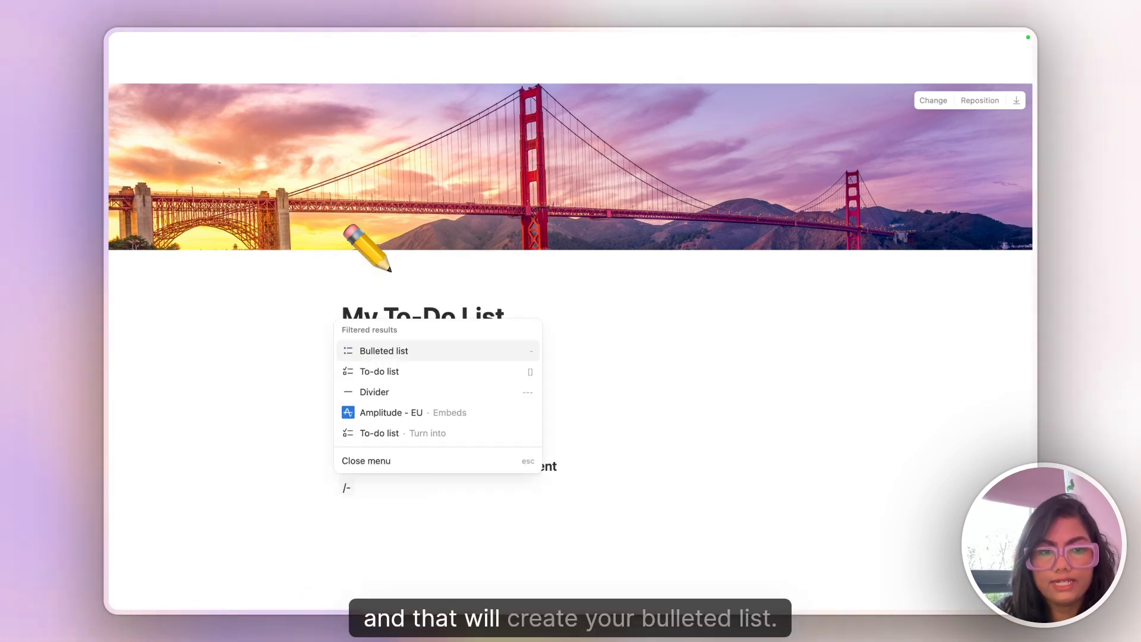
{"action": "key", "text": "Return"}
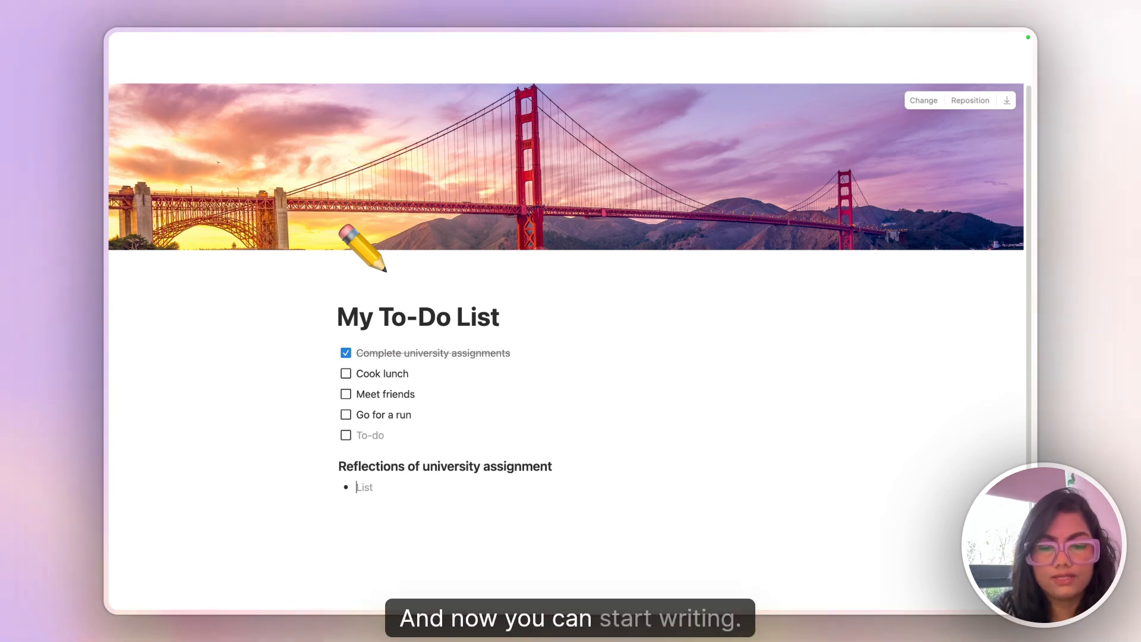
{"action": "type", "text": "I did "}
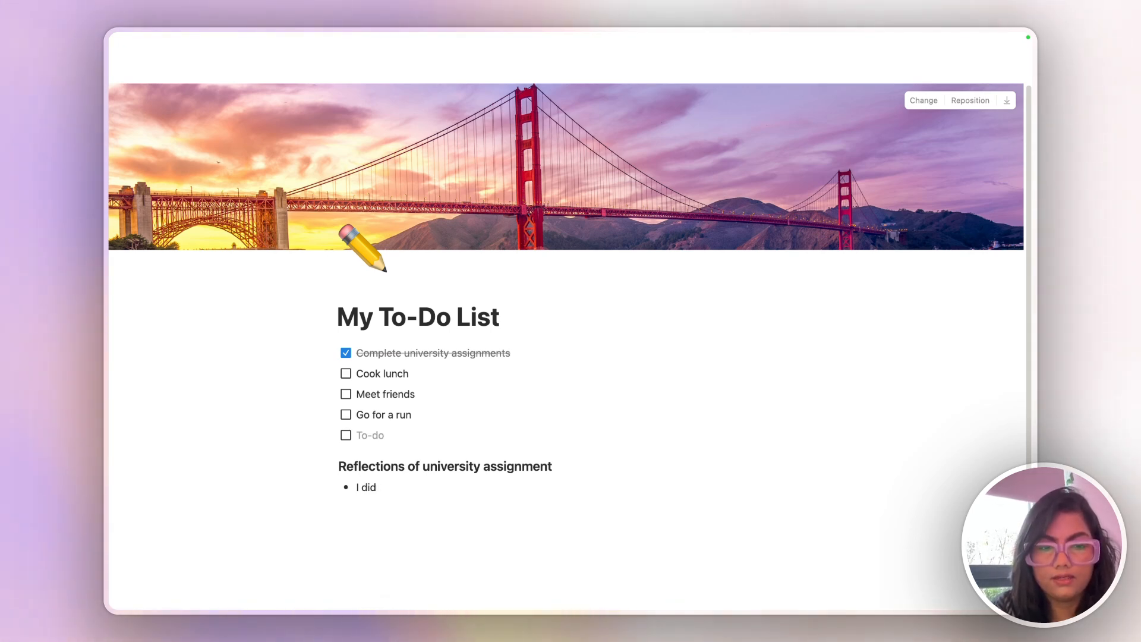
{"action": "type", "text": "find interesti"}
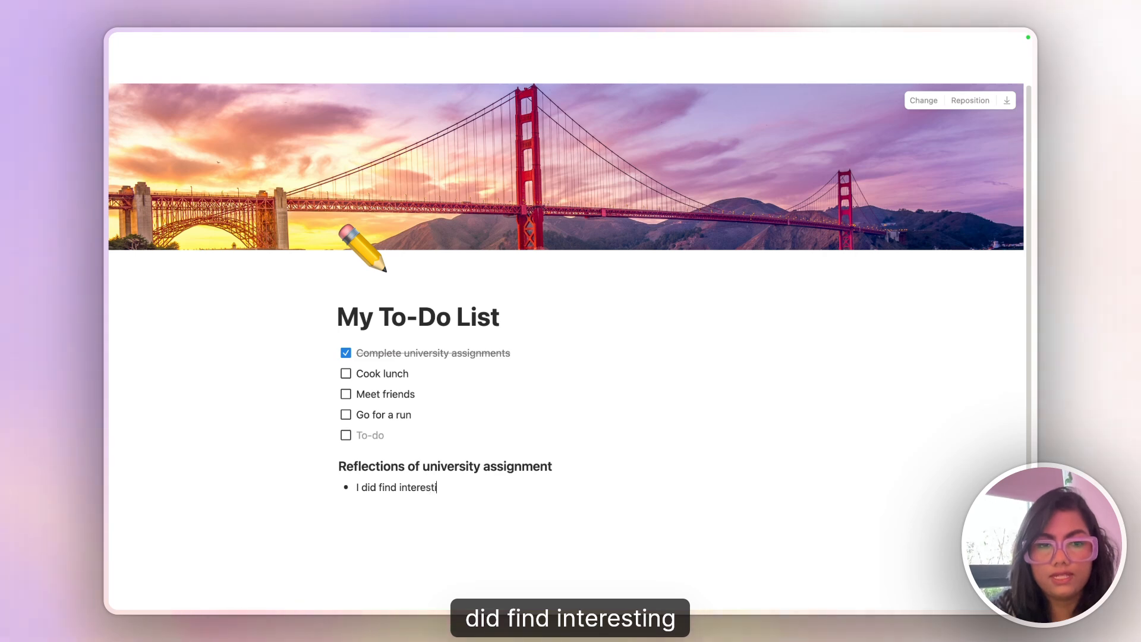
{"action": "type", "text": "ng journals on"}
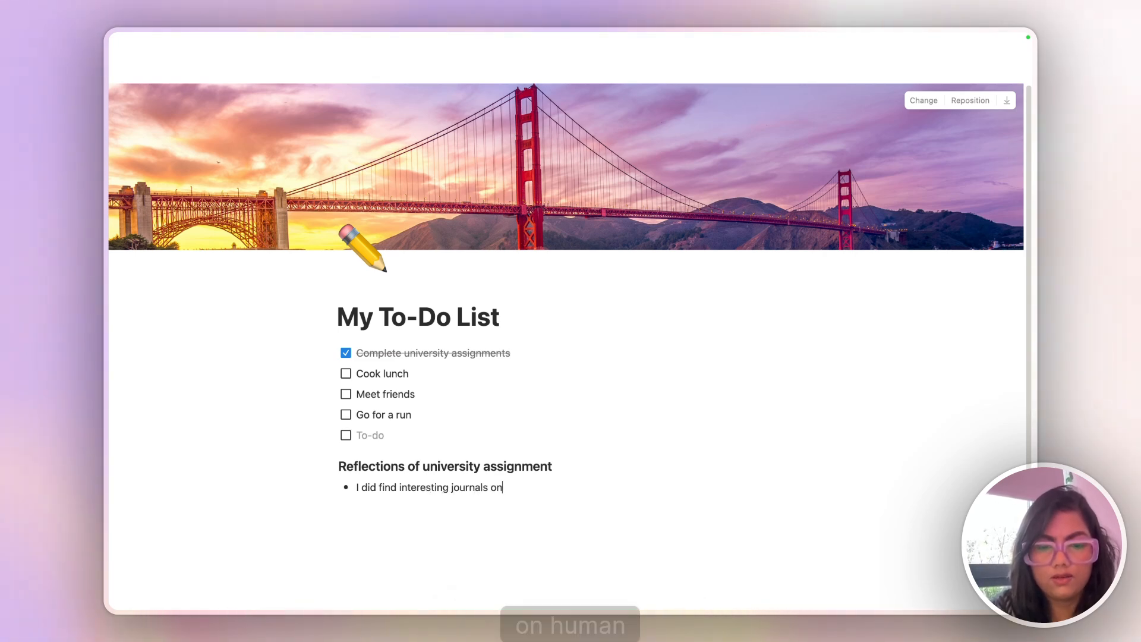
{"action": "type", "text": " human psy"}
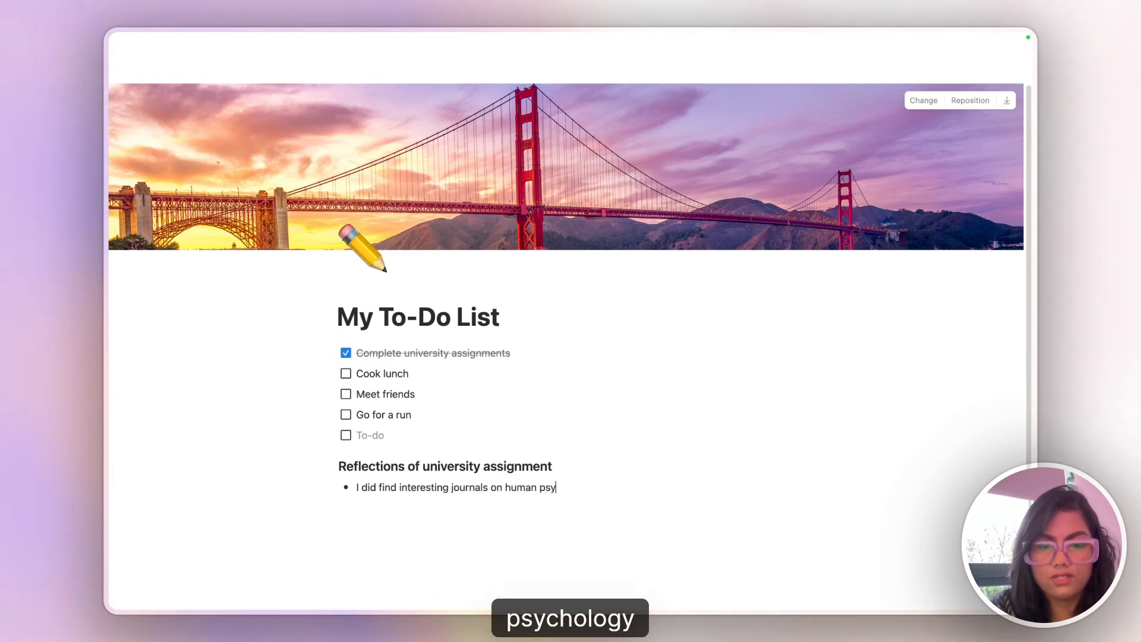
{"action": "type", "text": "chology and cog"}
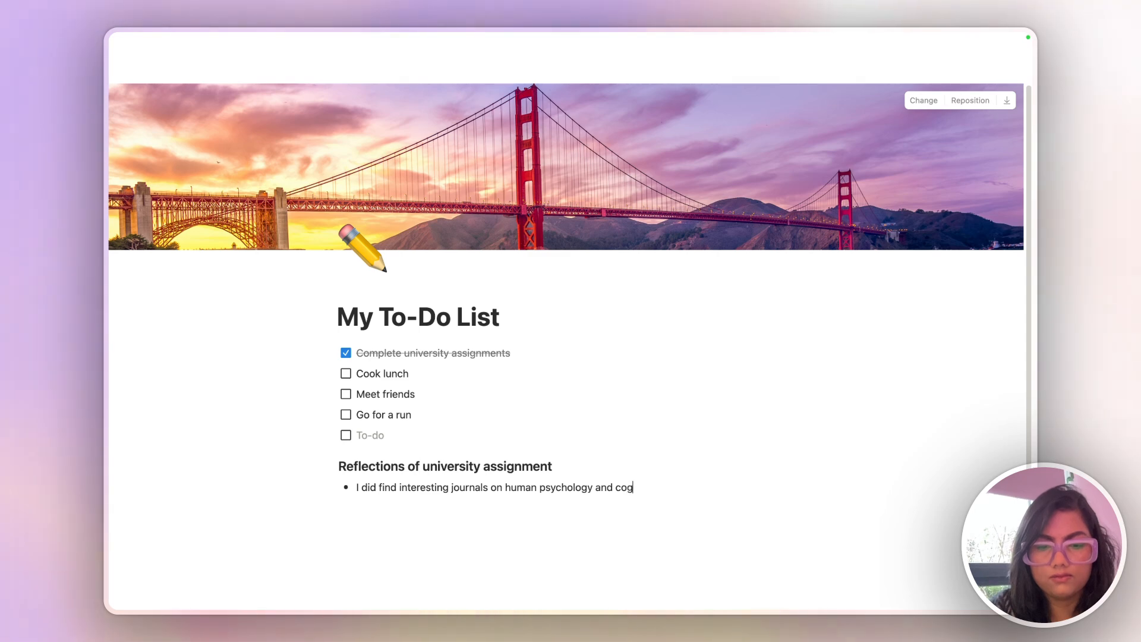
{"action": "type", "text": "nitive dissonance"}
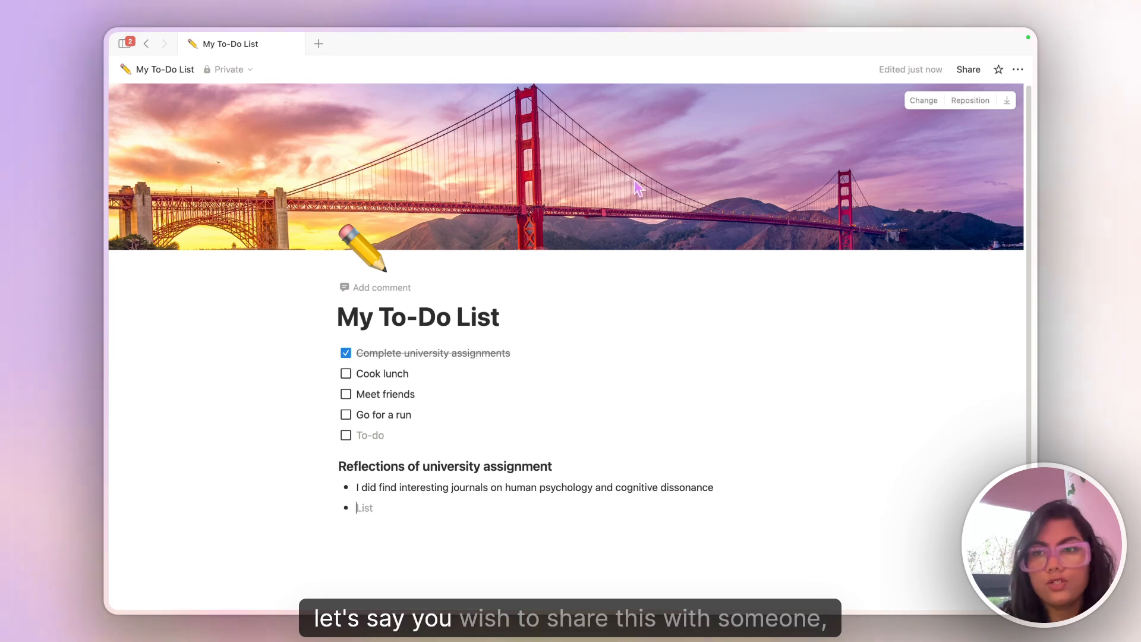
Step: View the page's sharing options, close them, and add the page to the favorites
{"action": "left_click", "coordinate": [968, 72]}
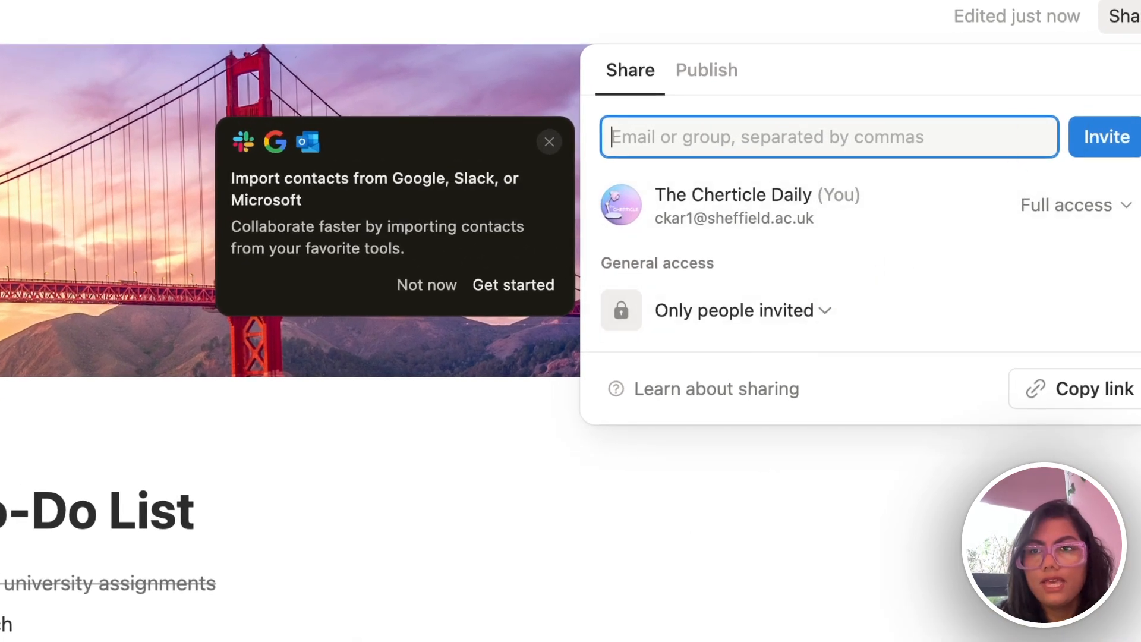
{"action": "left_click", "coordinate": [1019, 66]}
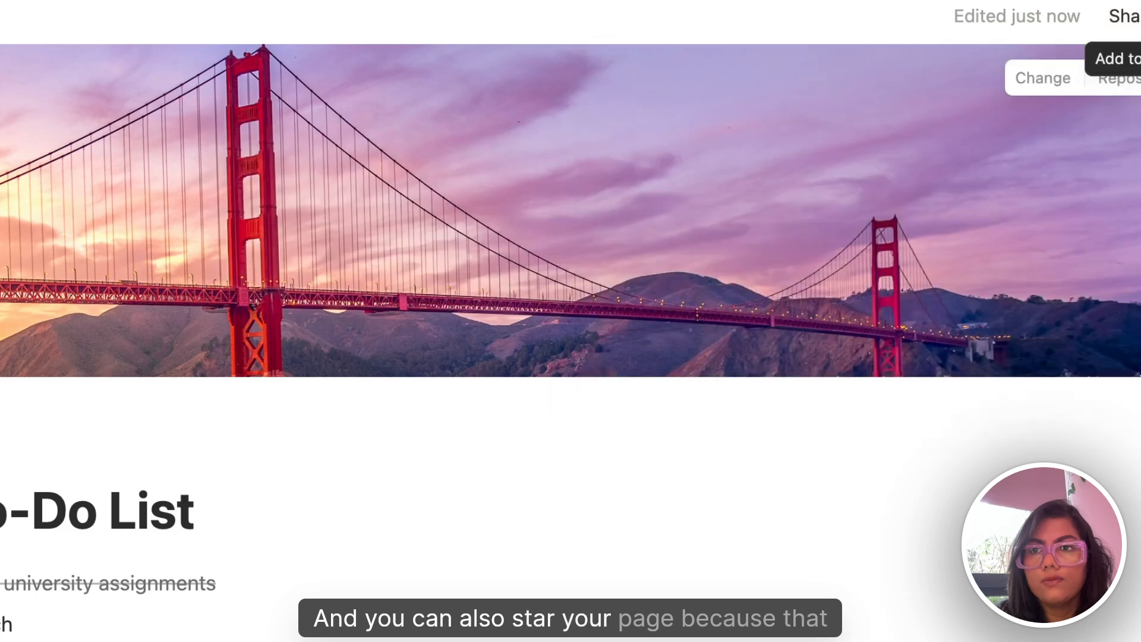
{"action": "left_click", "coordinate": [1020, 66]}
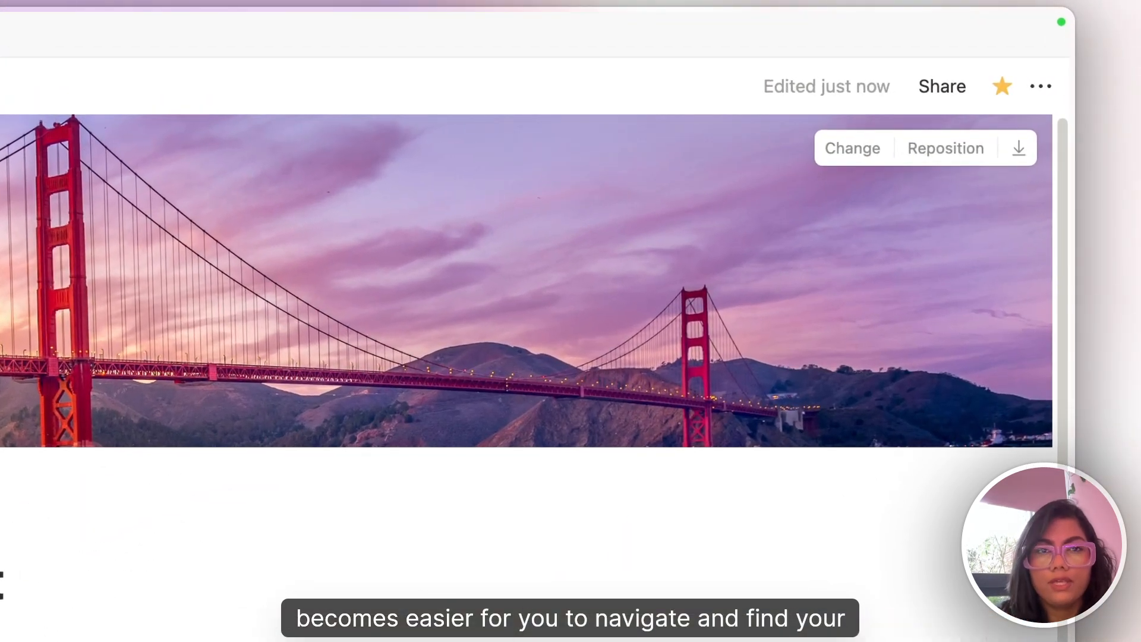
Step: Try the Serif and Mono fonts on the page and return it to the Default font
{"action": "left_click", "coordinate": [1046, 95]}
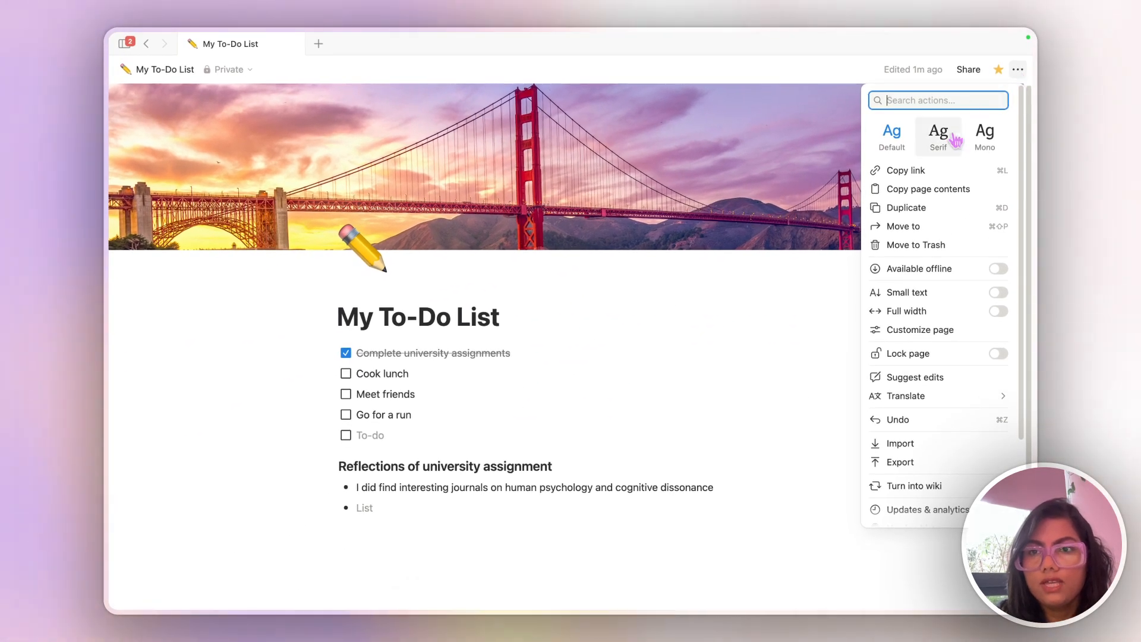
{"action": "left_click", "coordinate": [941, 152]}
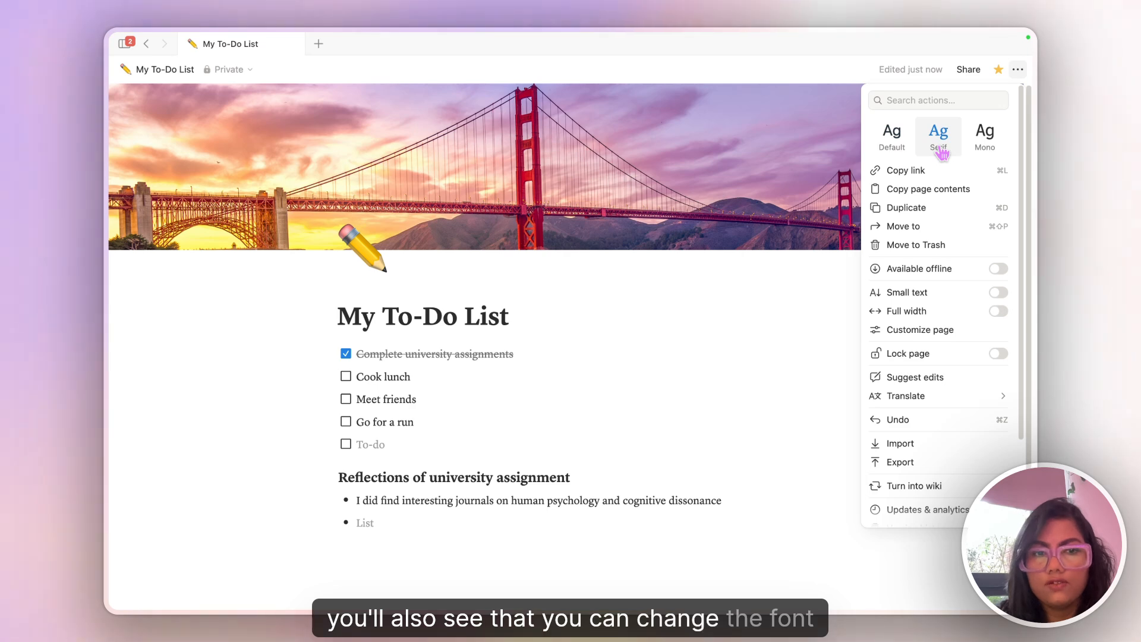
{"action": "left_click", "coordinate": [984, 142]}
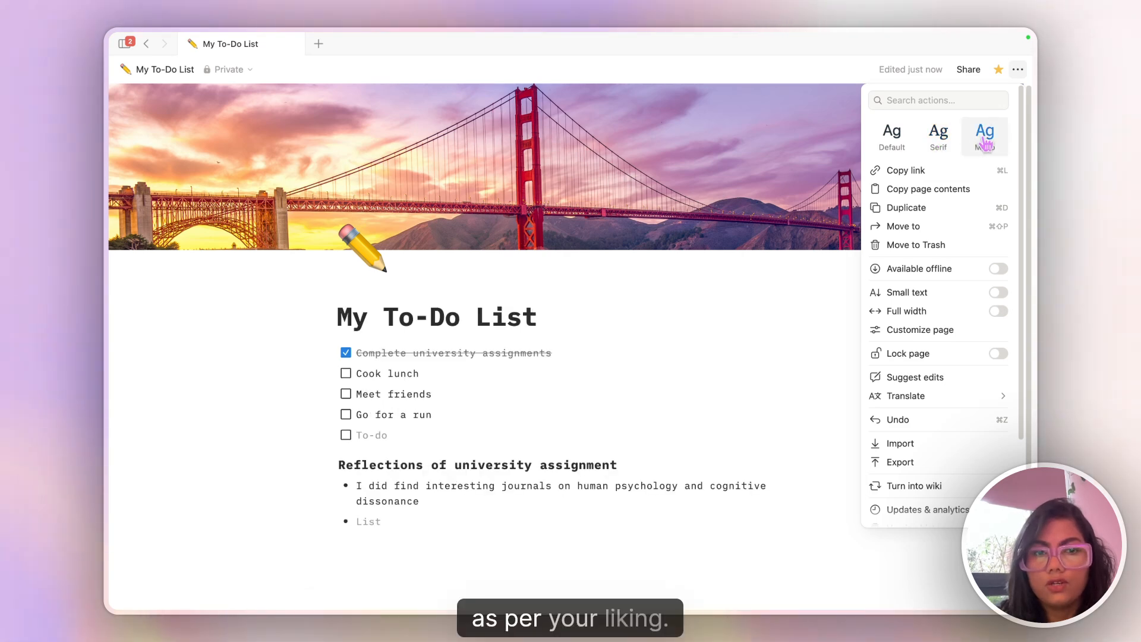
{"action": "left_click", "coordinate": [897, 142]}
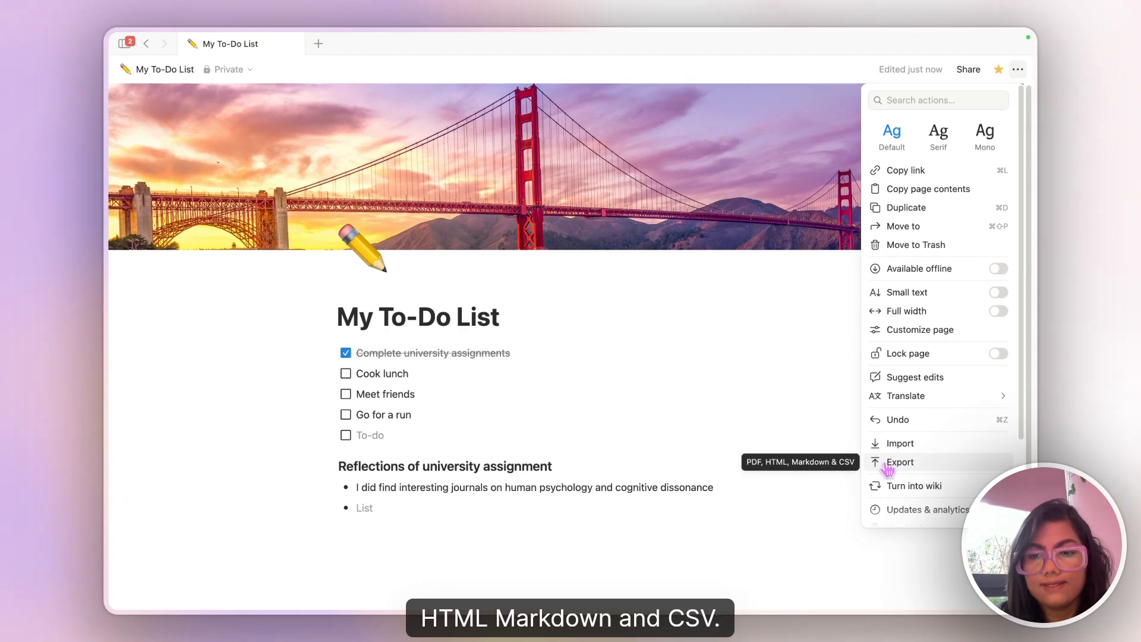
Step: Export the page in PDF format and save the file as "To do list" in the Downloads folder
{"action": "left_click", "coordinate": [887, 468]}
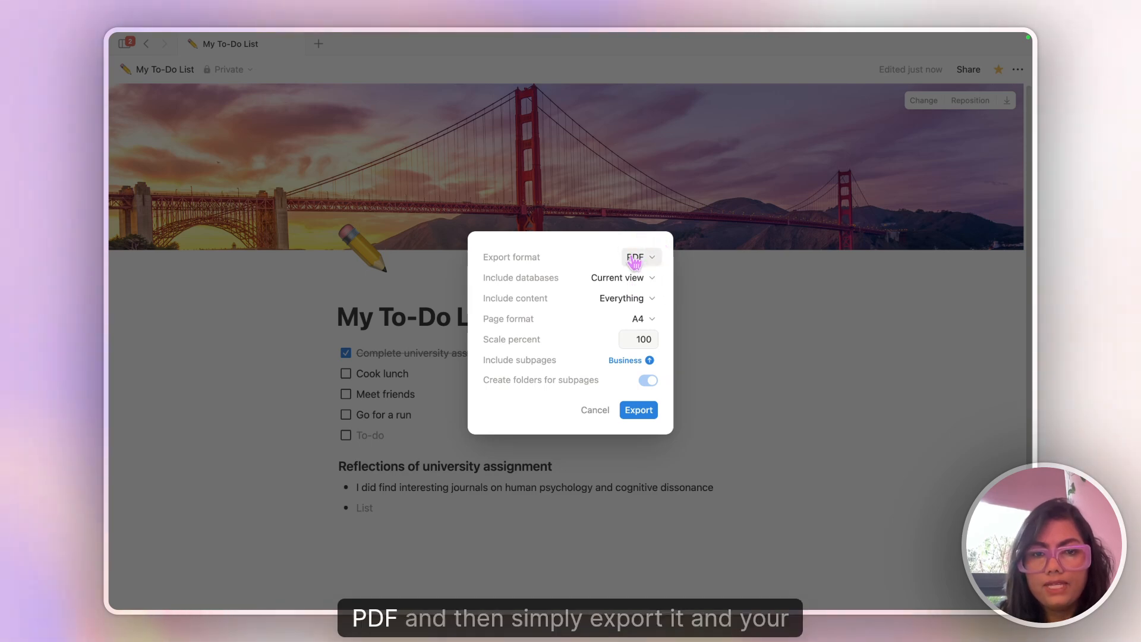
{"action": "left_click", "coordinate": [638, 410]}
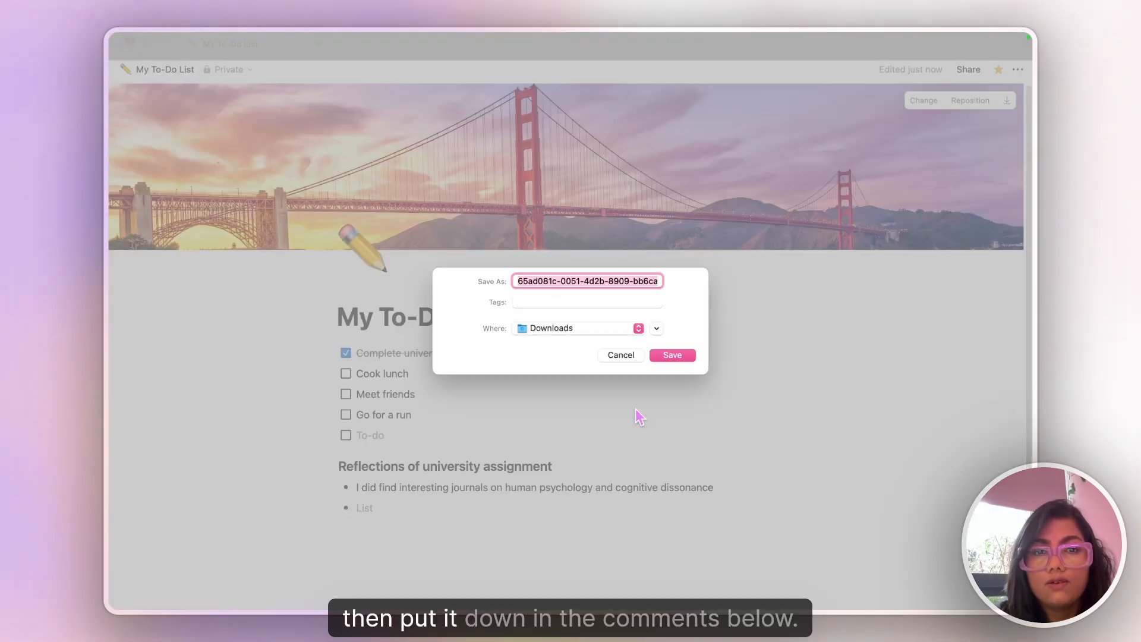
{"action": "type", "text": "To do "}
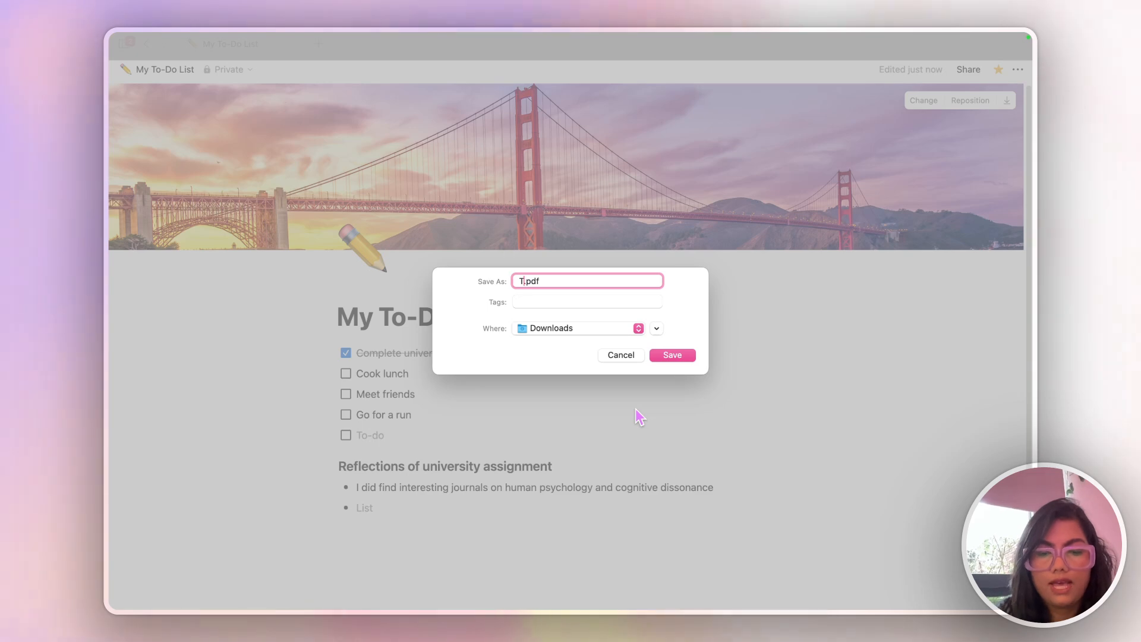
{"action": "type", "text": "list"}
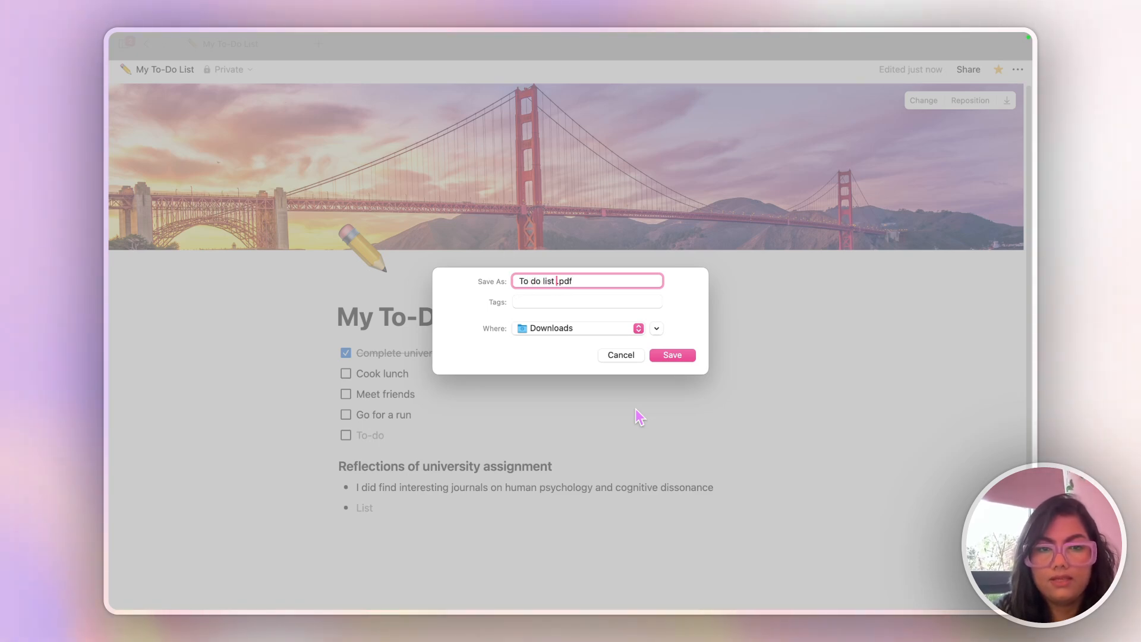
{"action": "left_click", "coordinate": [672, 354]}
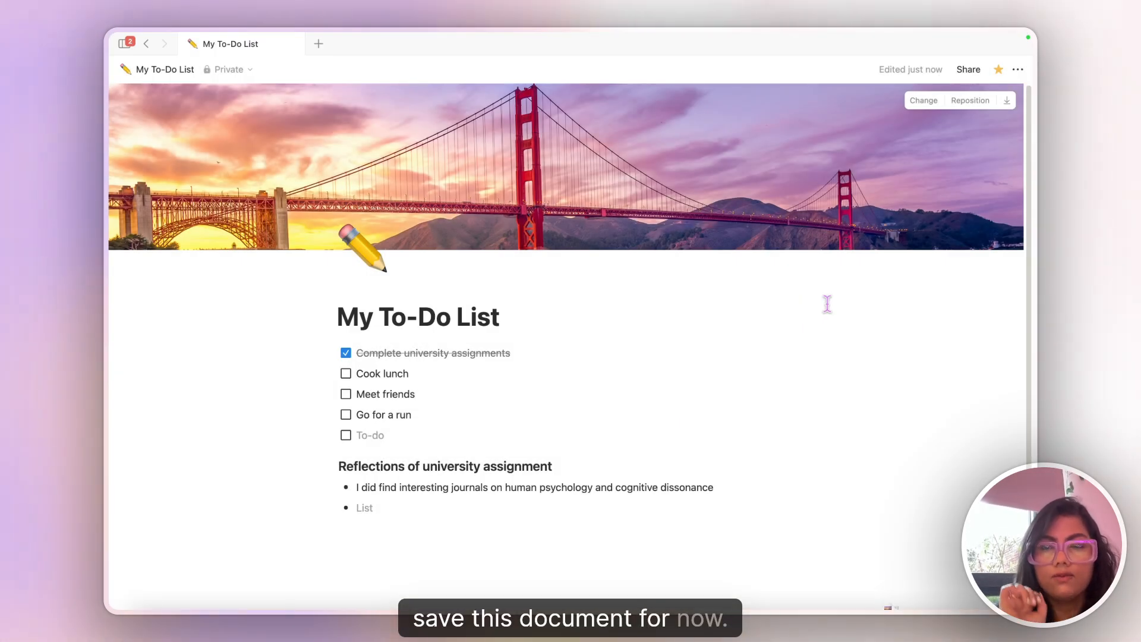